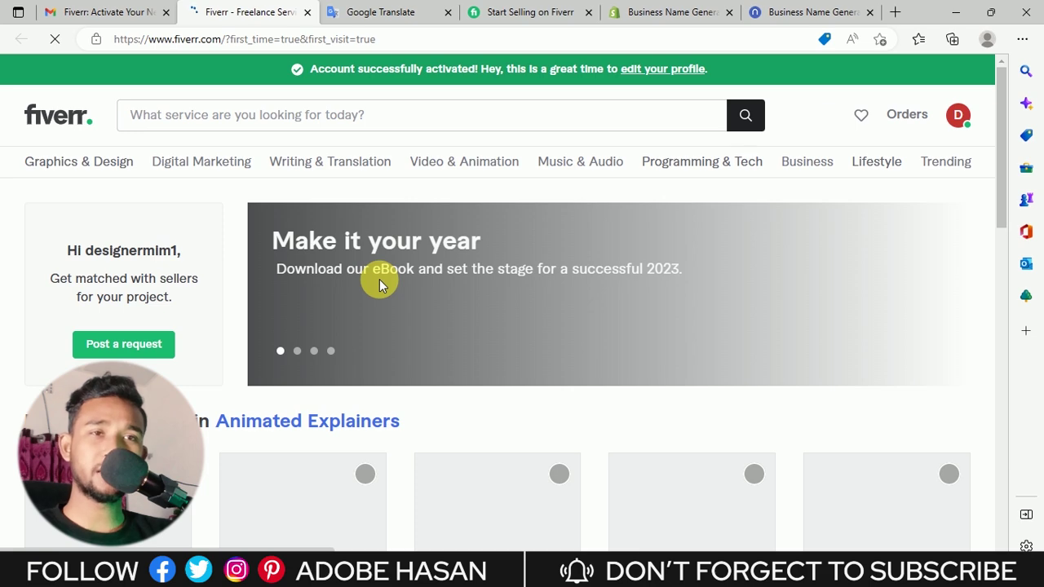
# - Close the 'Buying services for work?' survey popup on the home page
pyautogui.scroll(-3, 390, 279)
pyautogui.scroll(-3, 390, 279)
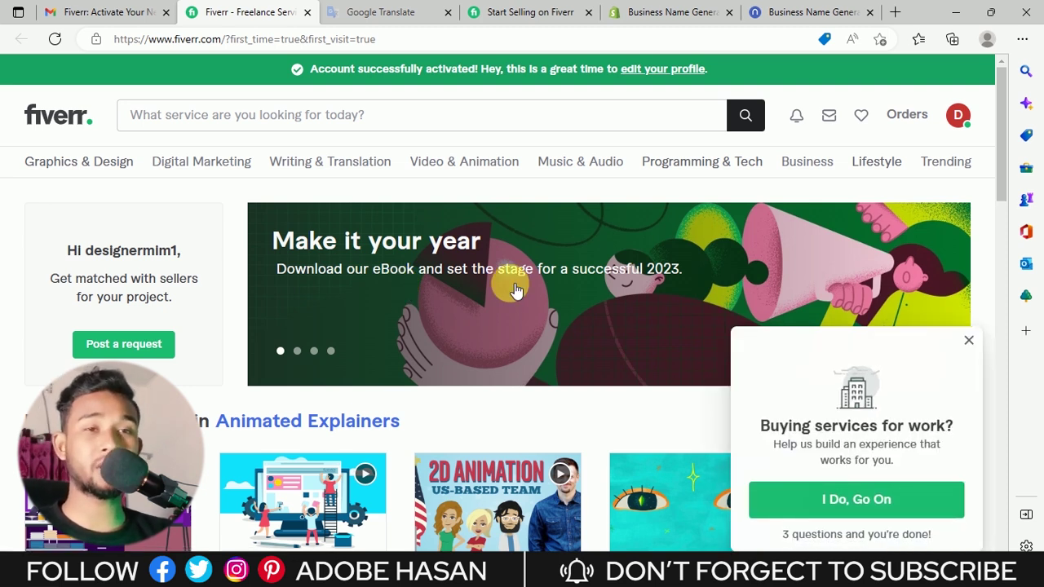
pyautogui.click(970, 342)
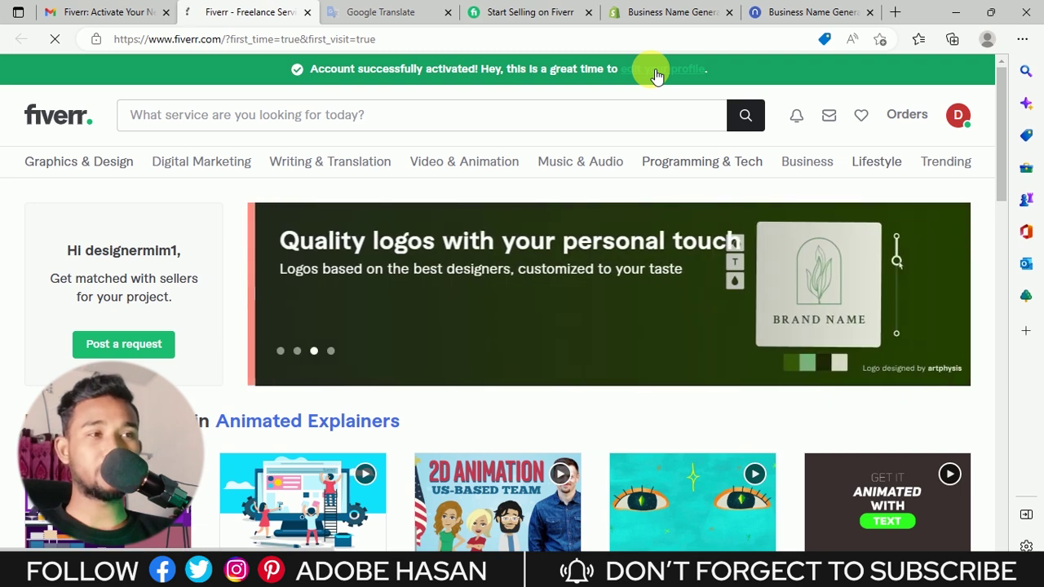
# - Enter the account holder's full name in account settings and save the changes
pyautogui.click(657, 71)
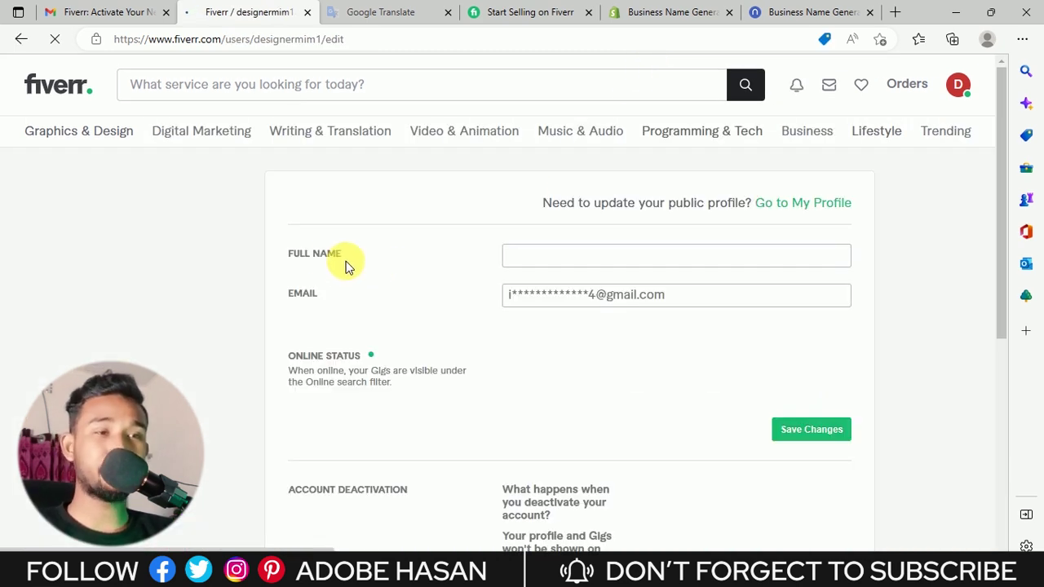
pyautogui.click(553, 255)
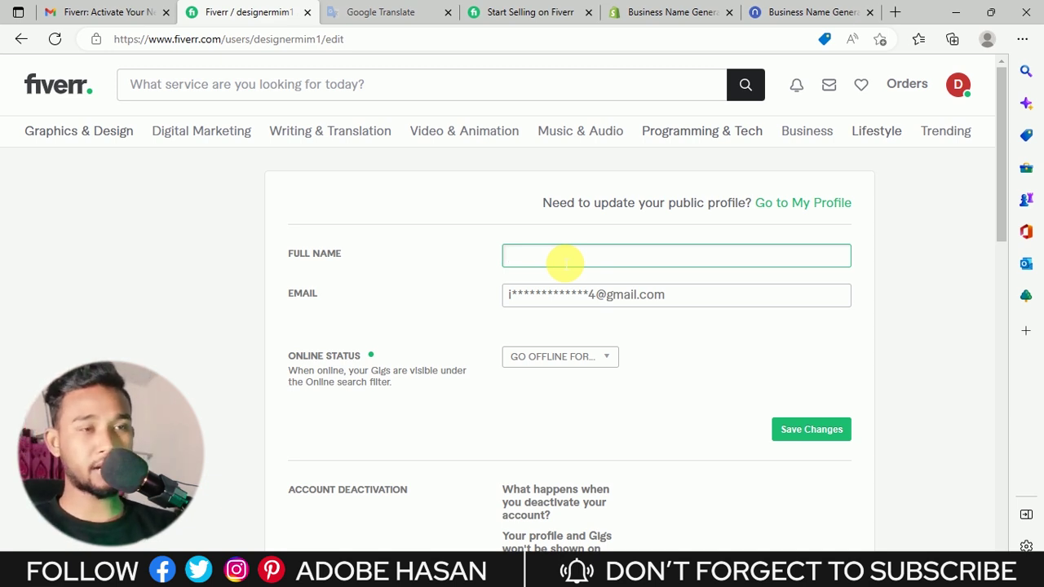
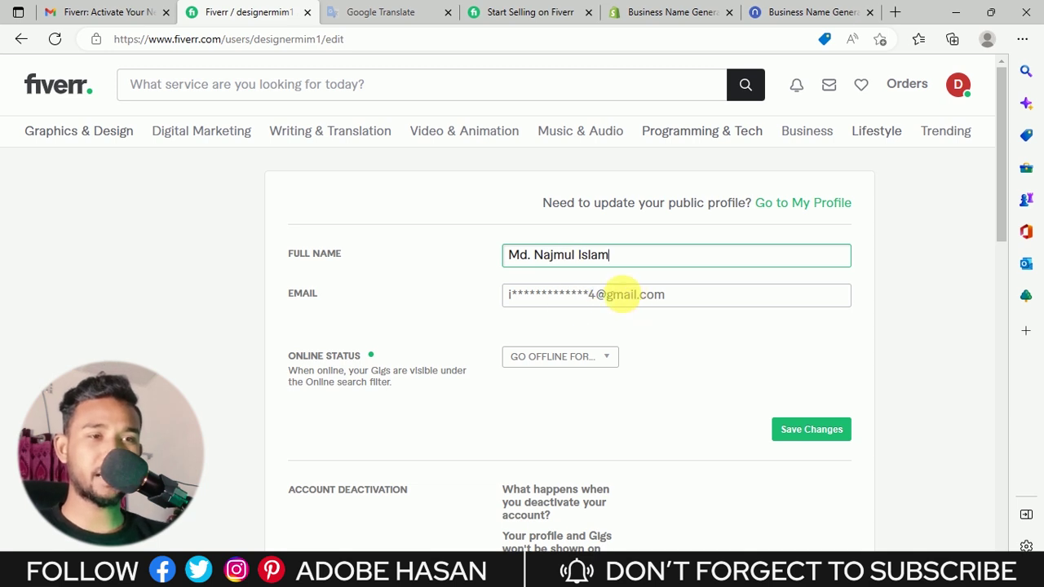
pyautogui.scroll(-1, 624, 294)
pyautogui.scroll(-3, 612, 302)
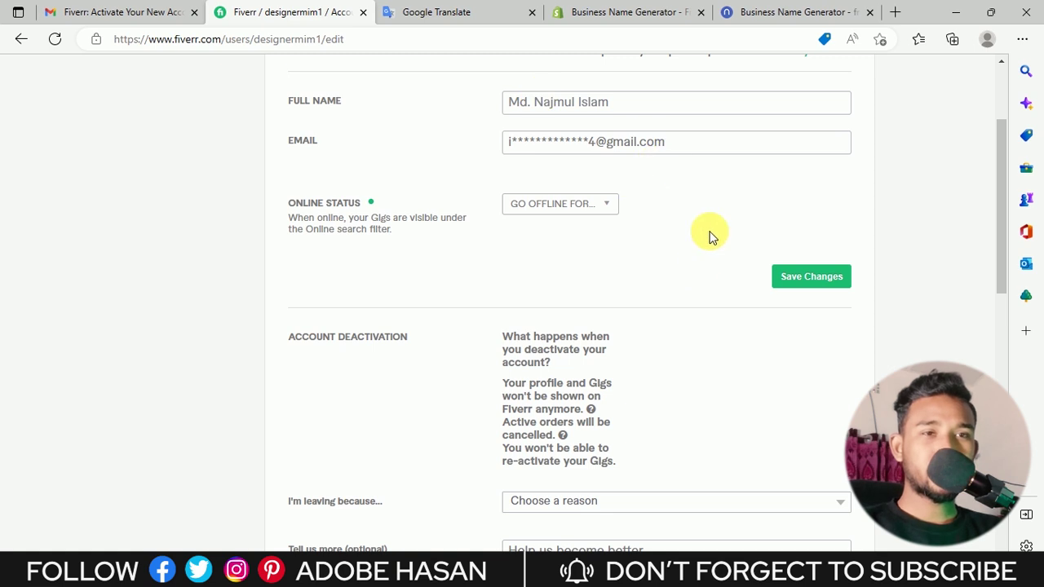
pyautogui.click(811, 287)
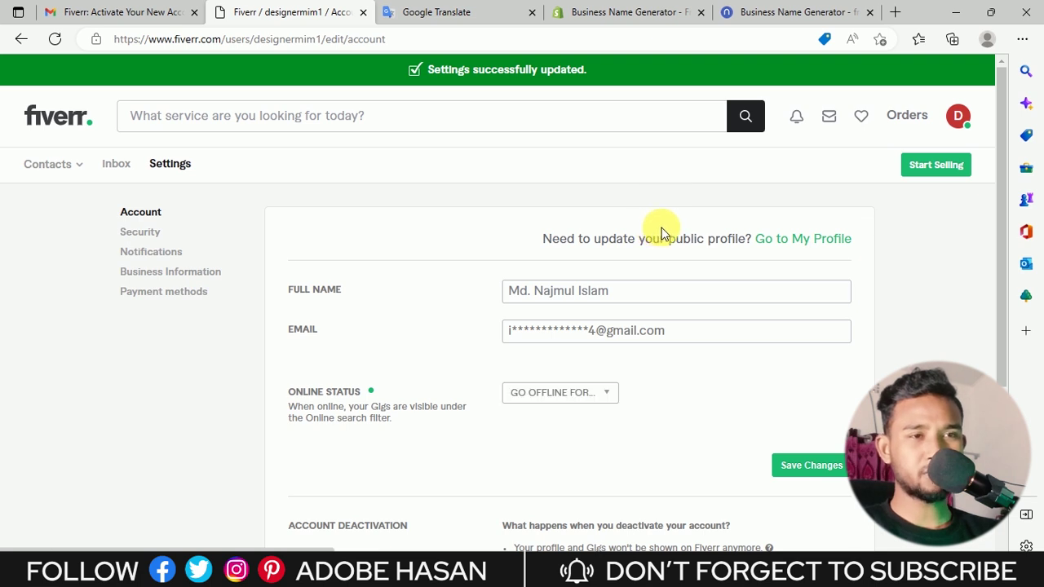
pyautogui.scroll(-2, 644, 237)
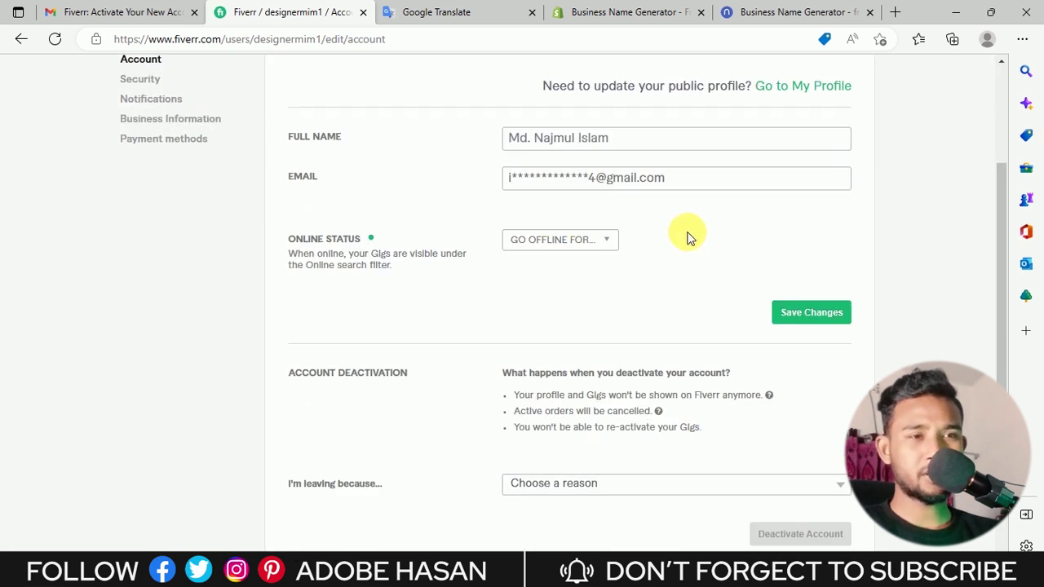
pyautogui.scroll(2, 758, 268)
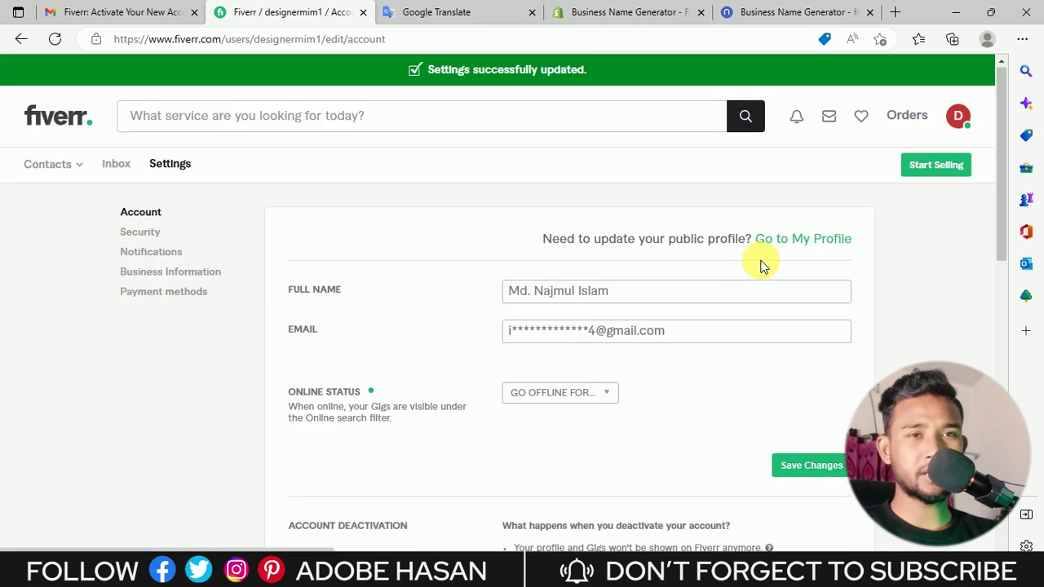
pyautogui.click(938, 167)
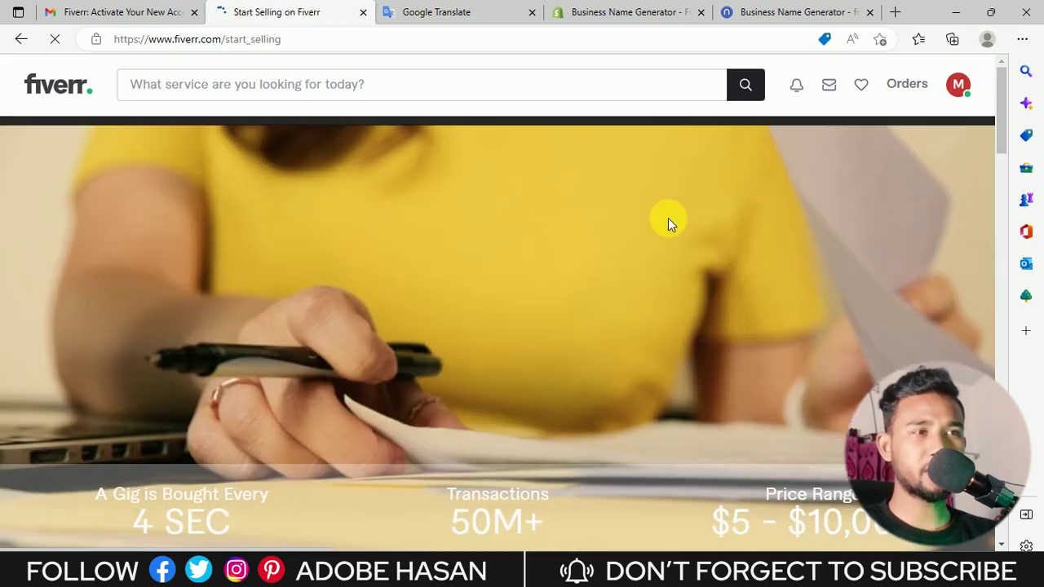
pyautogui.scroll(-3, 643, 222)
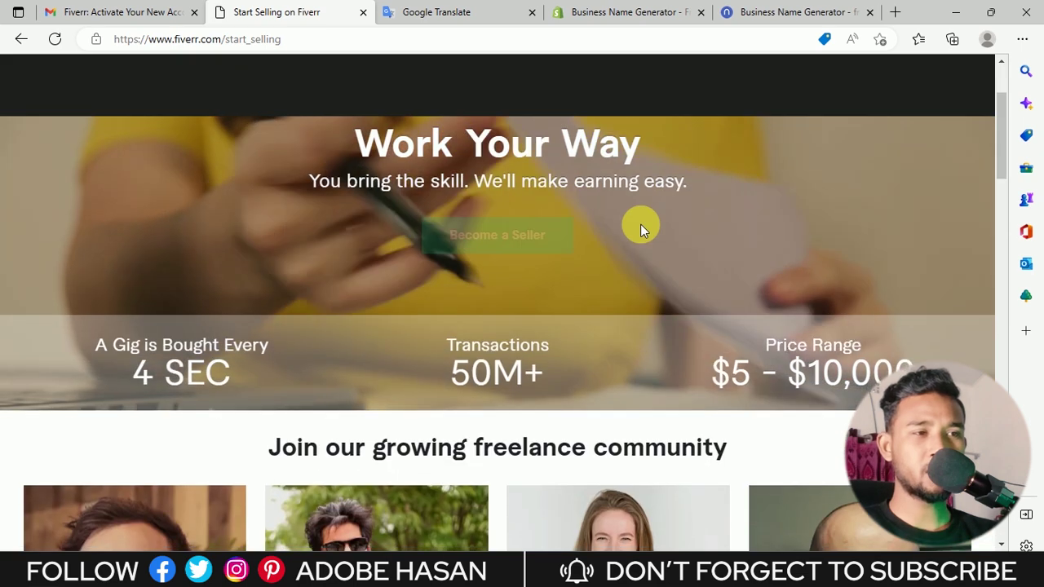
pyautogui.scroll(-4, 641, 230)
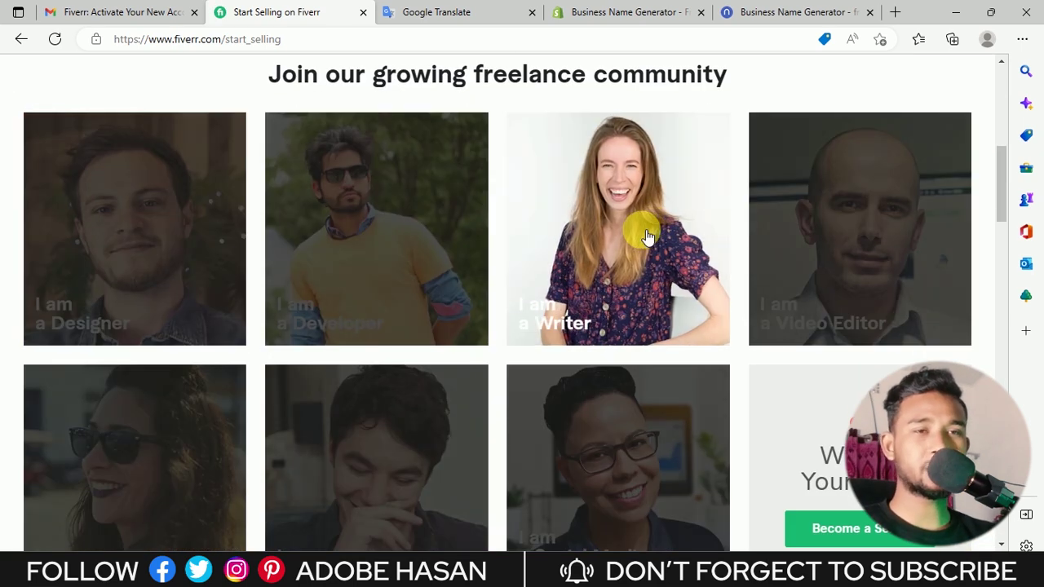
pyautogui.scroll(1, 641, 232)
pyautogui.scroll(5, 641, 229)
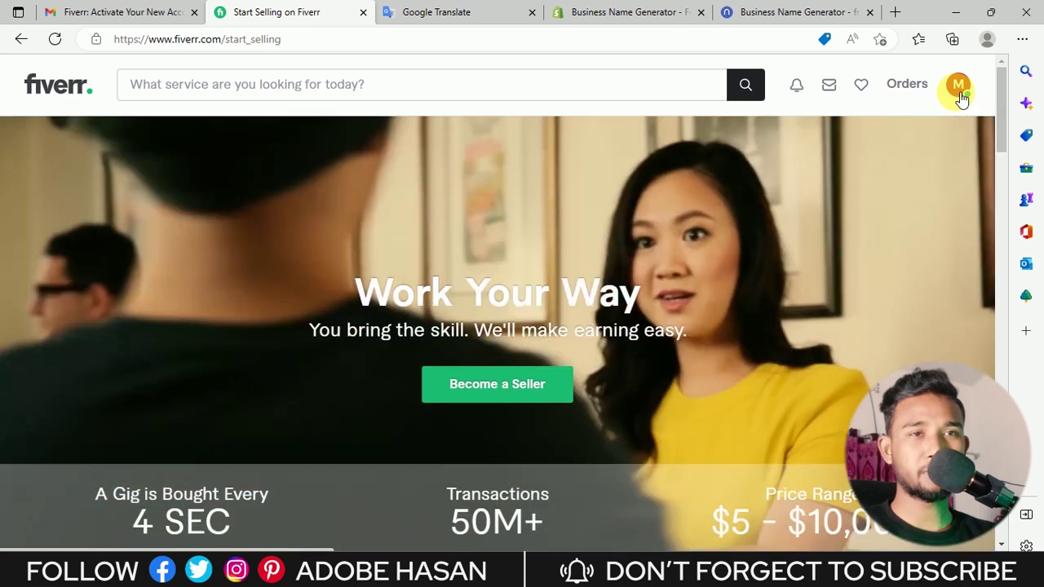
pyautogui.click(959, 92)
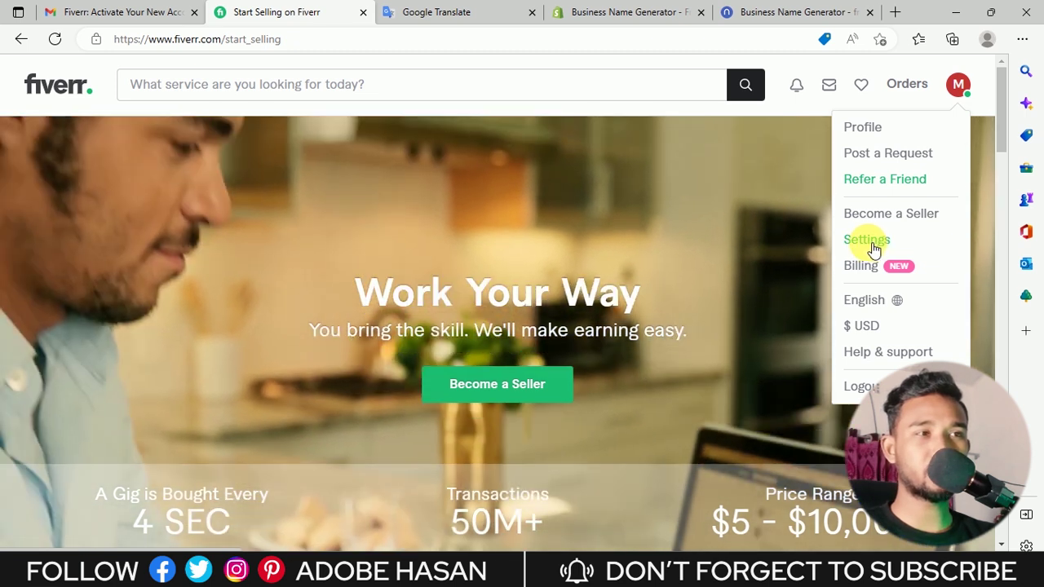
pyautogui.click(870, 241)
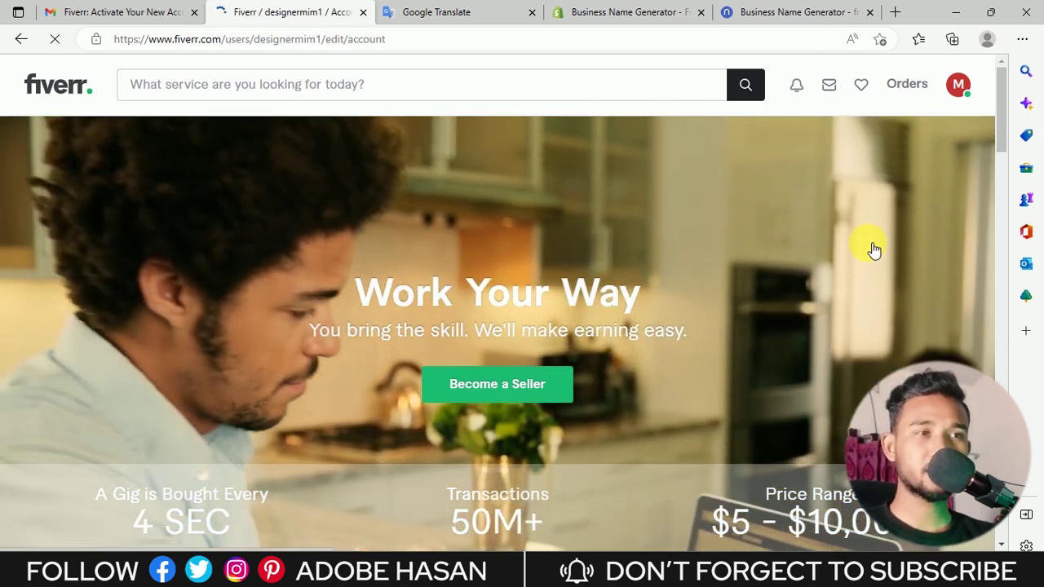
pyautogui.scroll(-2, 441, 278)
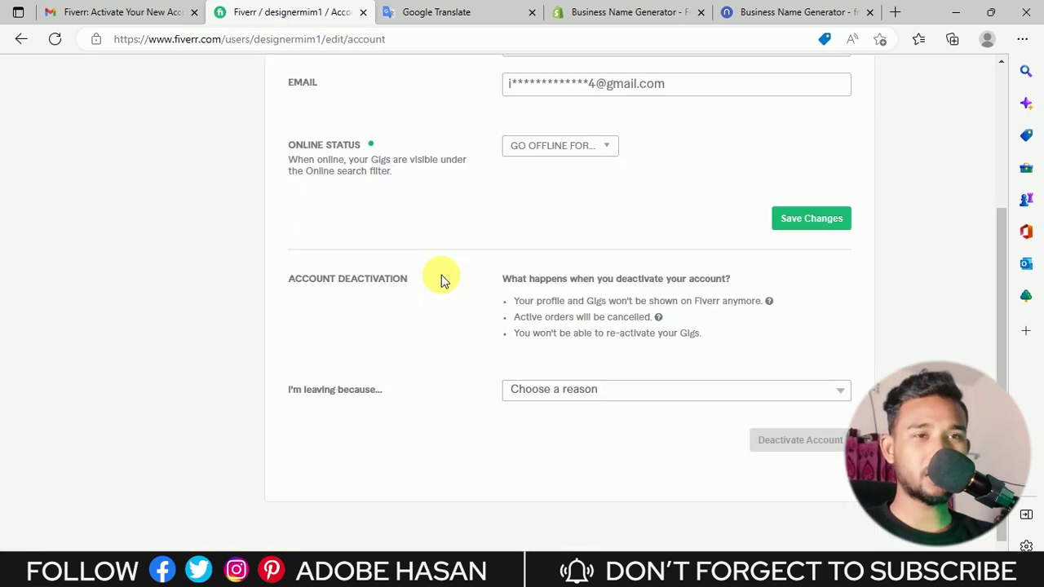
pyautogui.scroll(2, 440, 279)
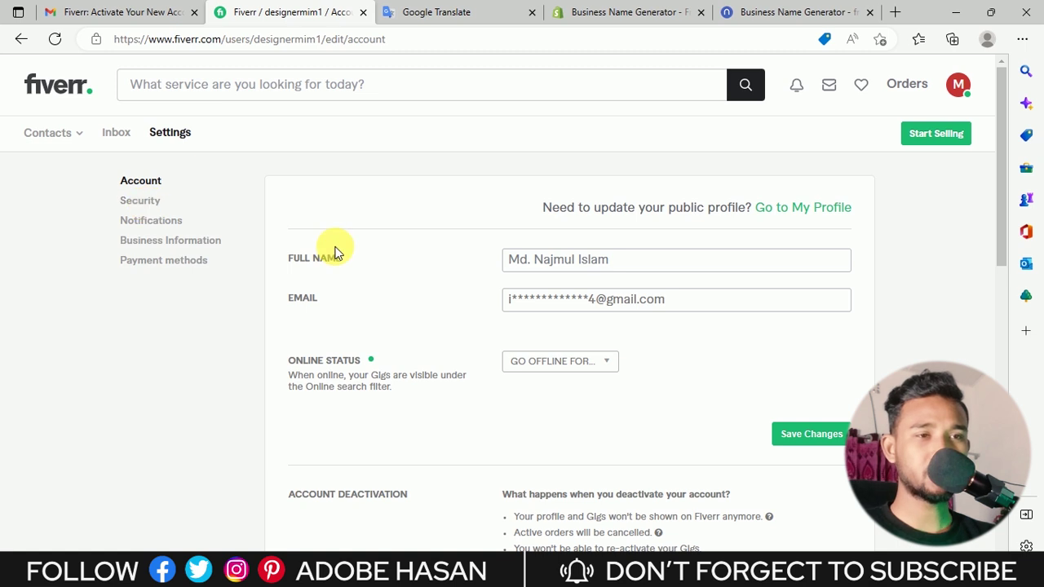
pyautogui.scroll(-4, 440, 285)
pyautogui.scroll(4, 383, 287)
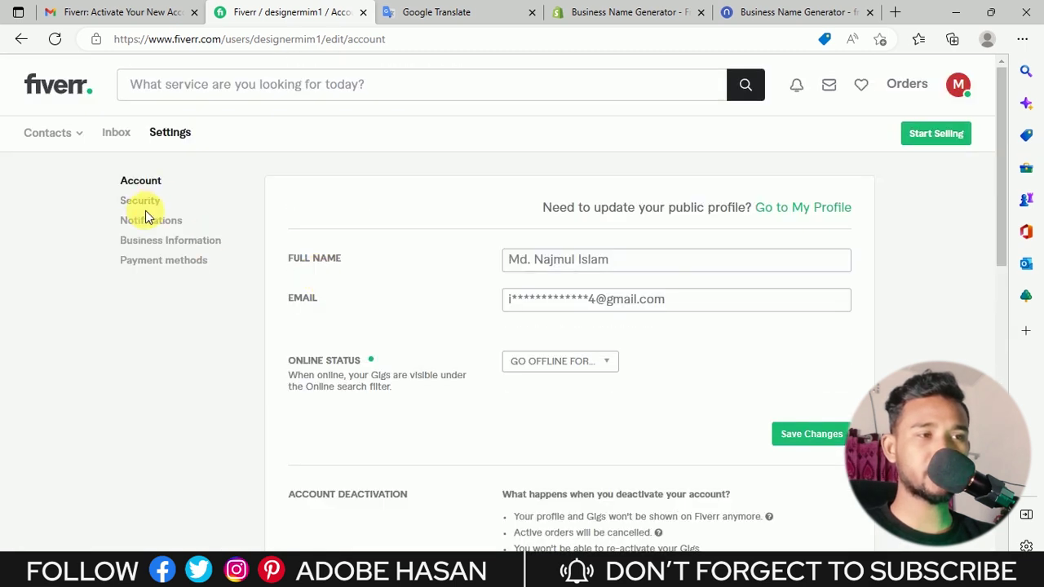
# - In Security settings, start phone verification and enter the mobile number with Bangladesh as country
pyautogui.click(151, 213)
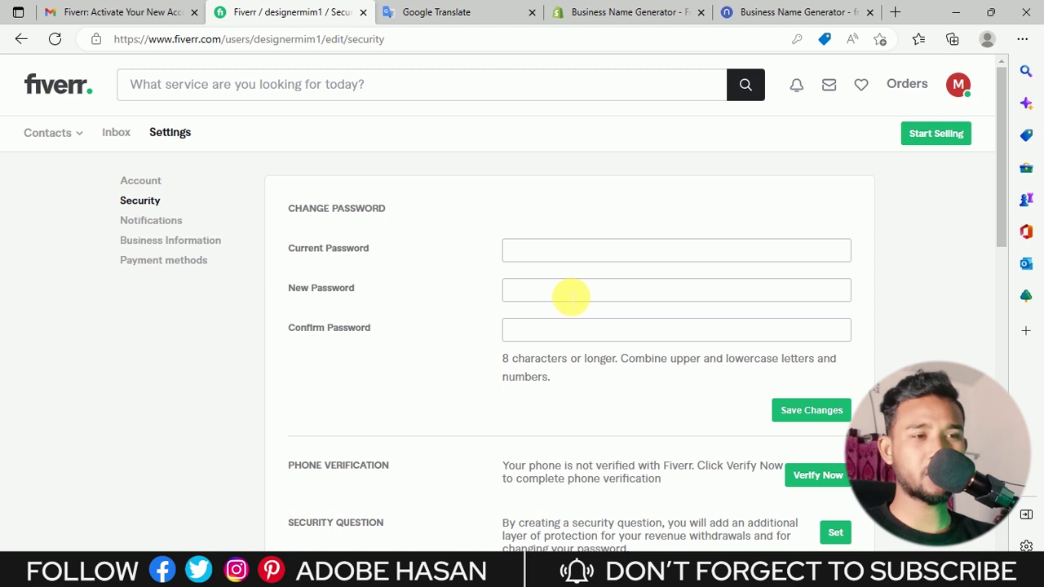
pyautogui.scroll(-2, 563, 298)
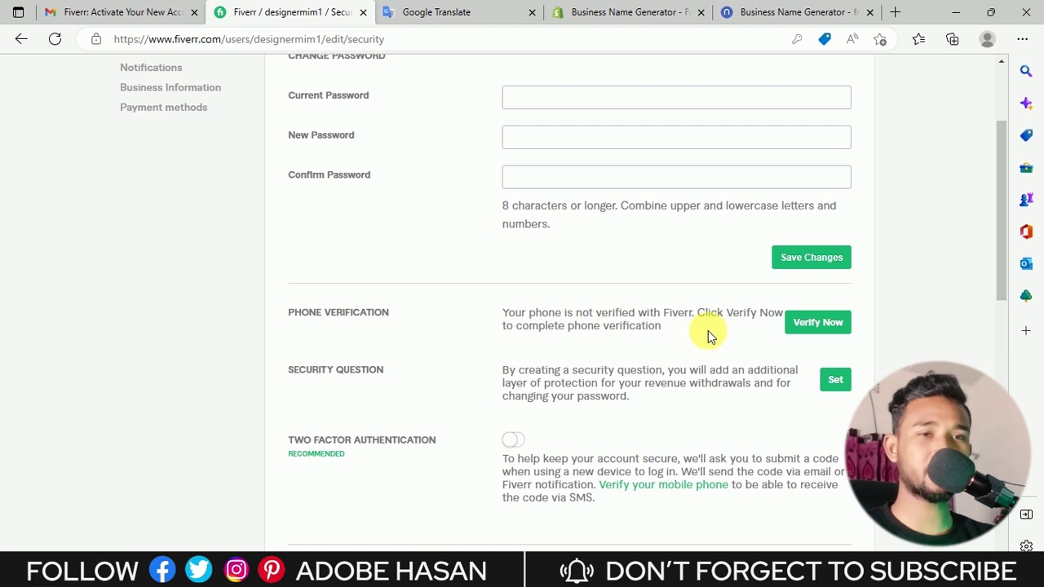
pyautogui.click(816, 323)
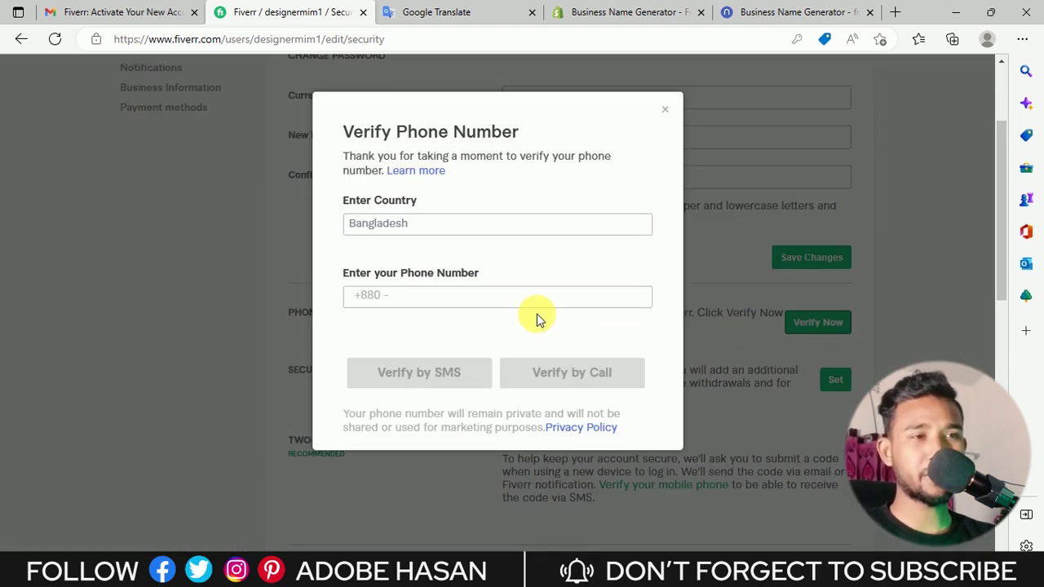
pyautogui.click(463, 232)
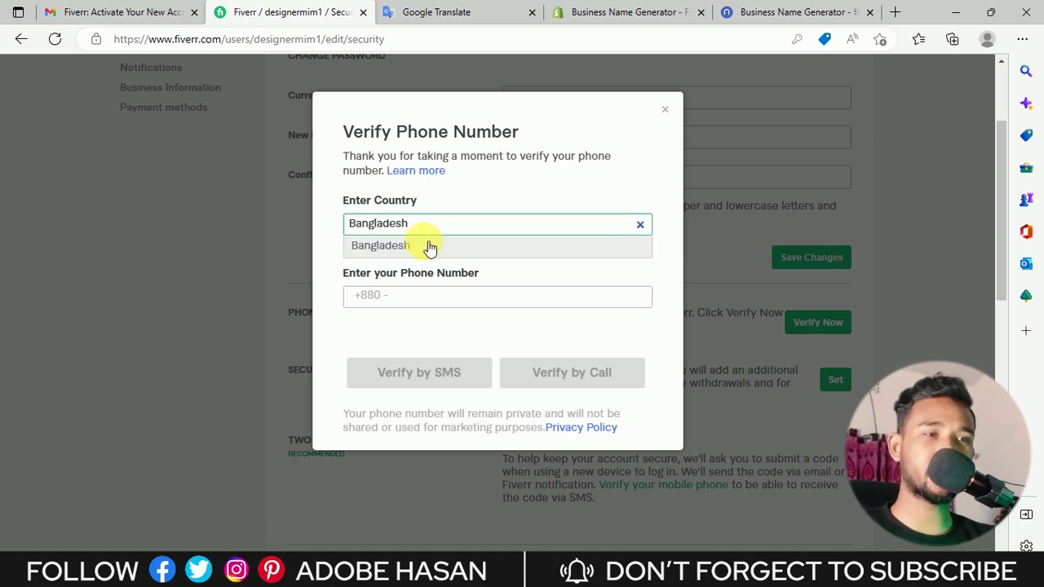
pyautogui.click(440, 304)
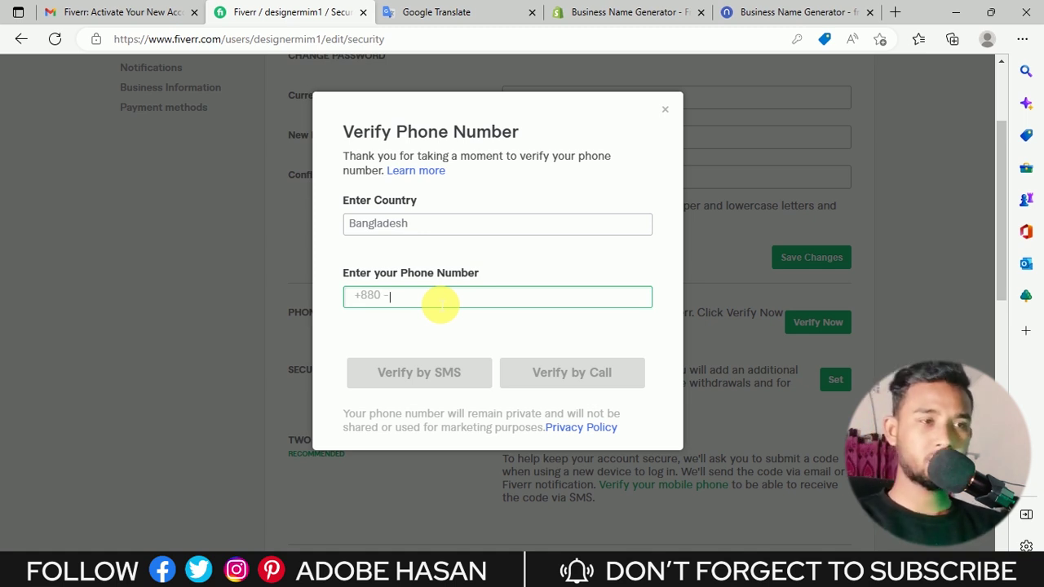
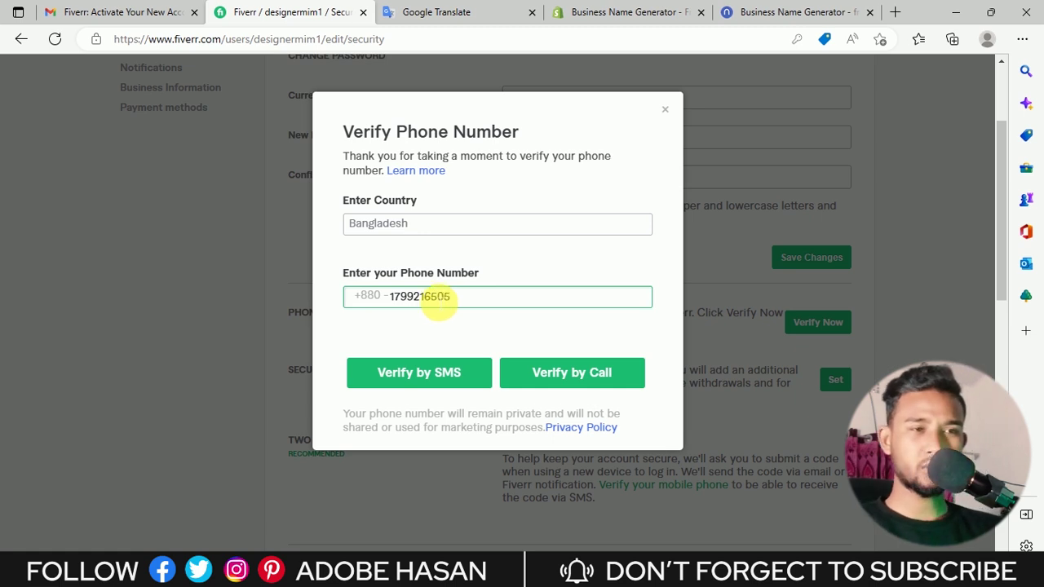
# - Request the SMS code, enter the 4-digit code received, and acknowledge the successful verification
pyautogui.click(451, 387)
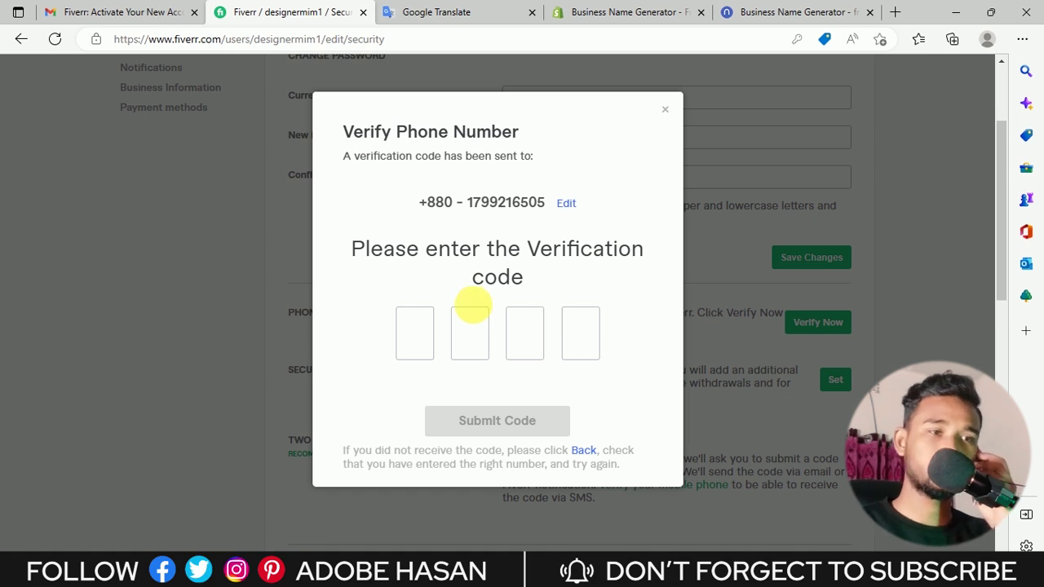
pyautogui.click(421, 337)
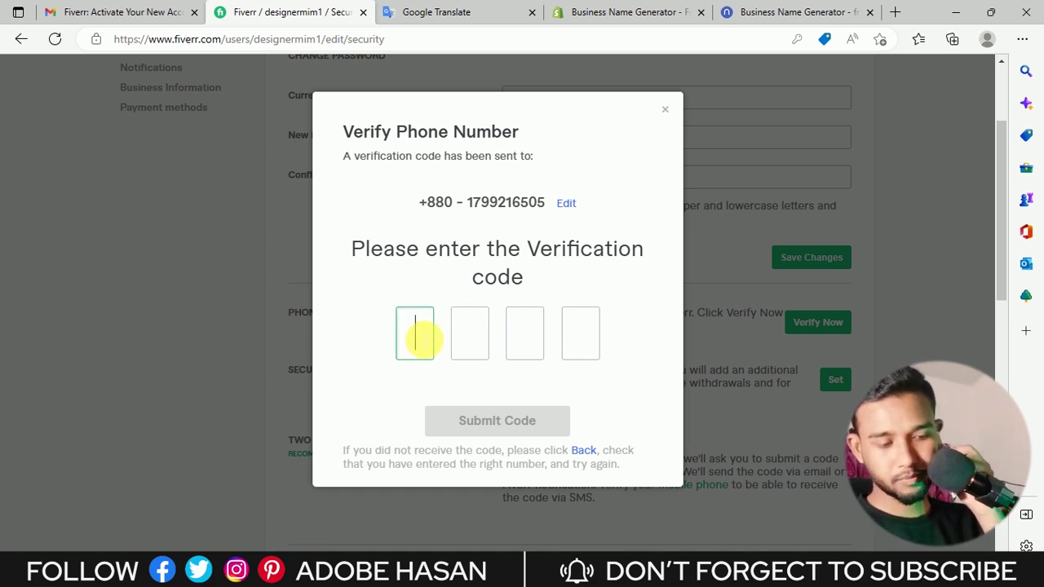
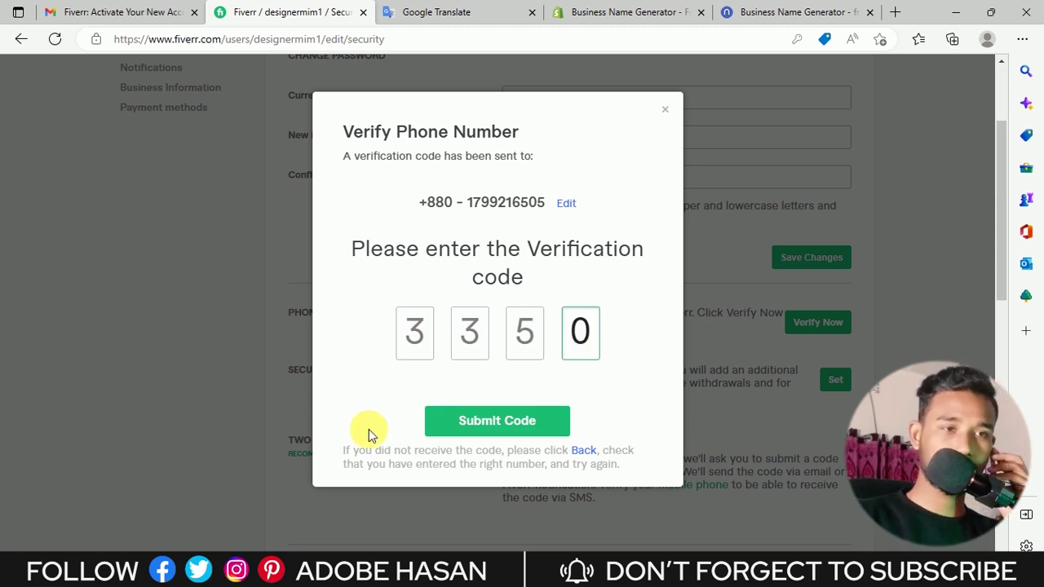
pyautogui.click(486, 427)
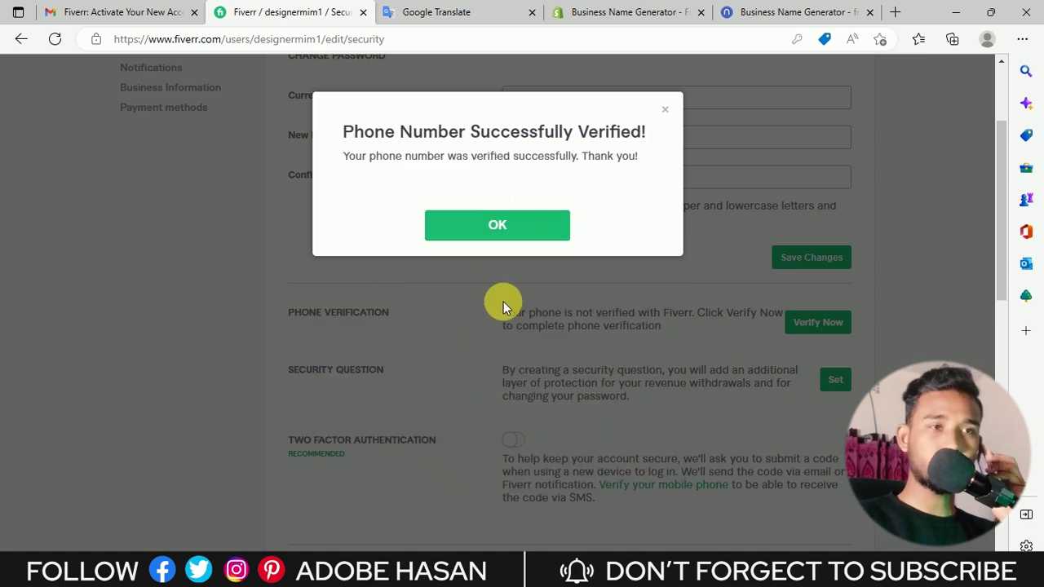
pyautogui.click(521, 235)
# - Set 'What was your childhood nickname?' as the security question with an answer and finish
pyautogui.click(518, 236)
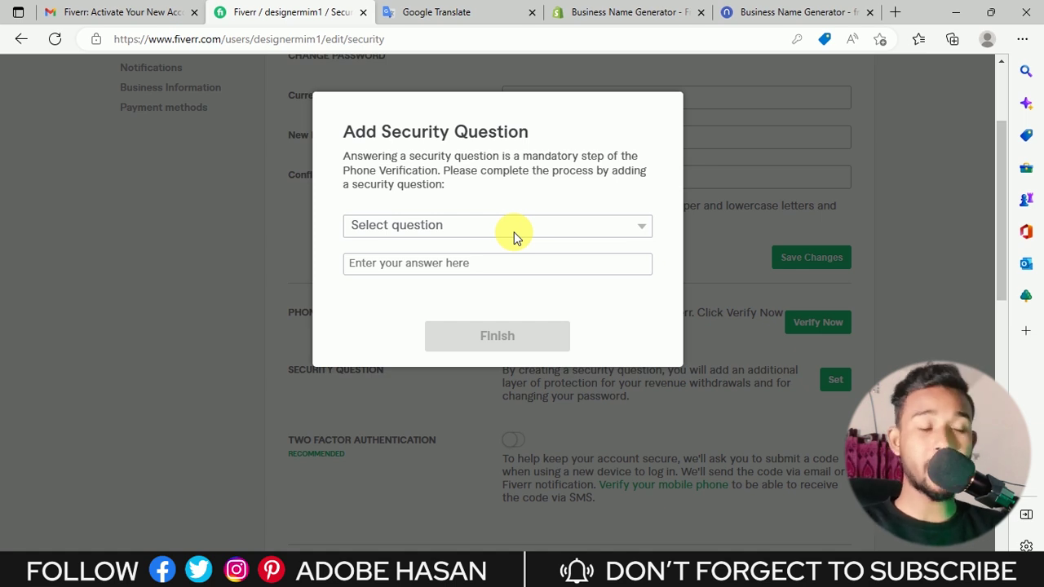
pyautogui.click(514, 231)
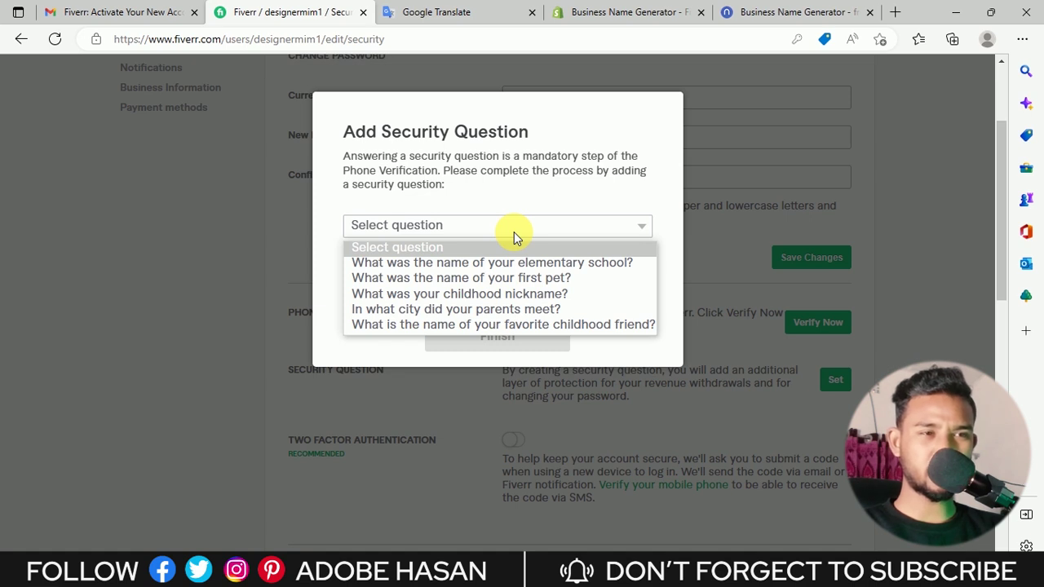
pyautogui.click(541, 298)
pyautogui.click(426, 266)
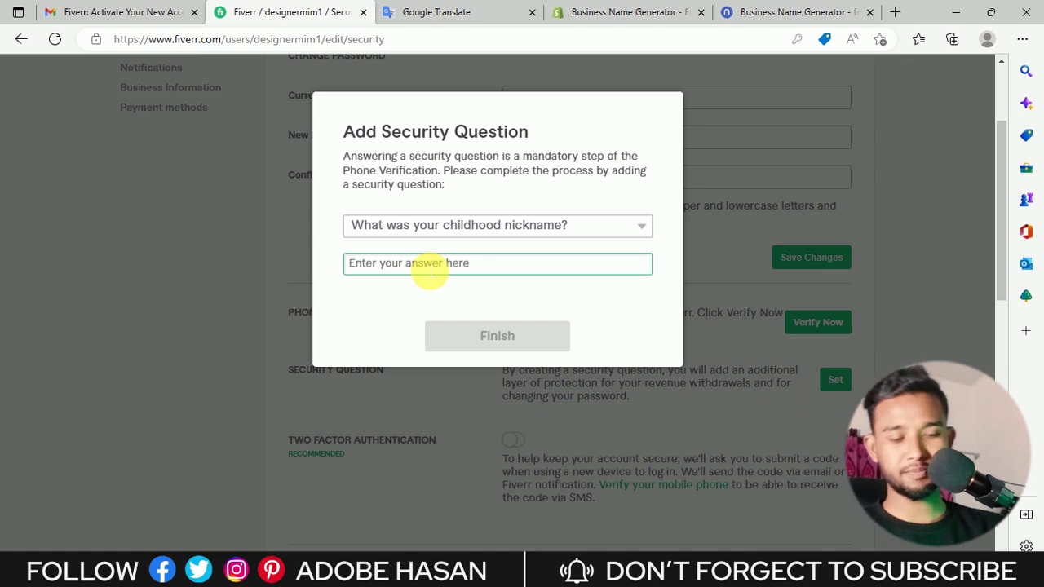
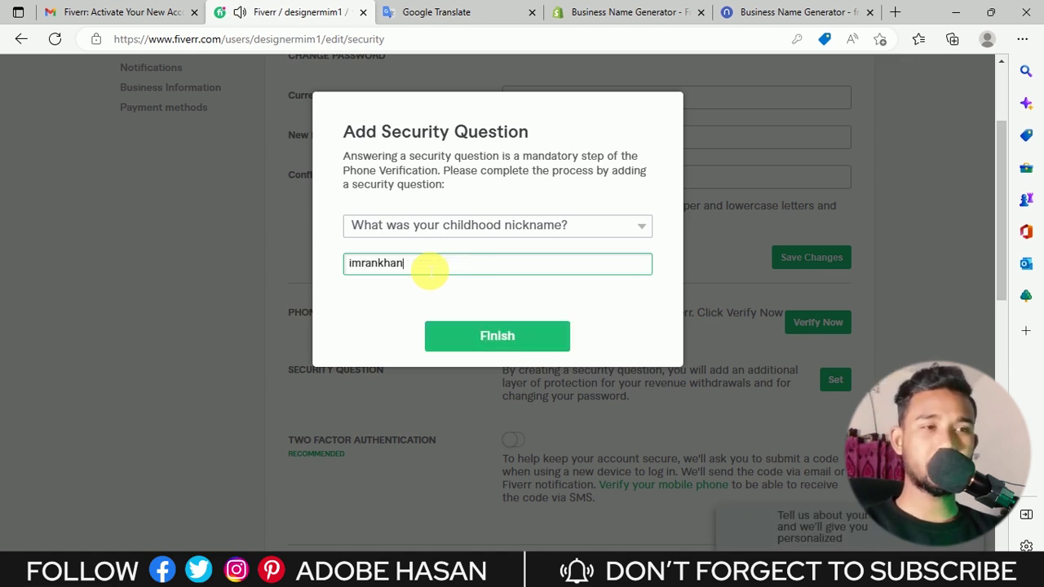
pyautogui.click(531, 344)
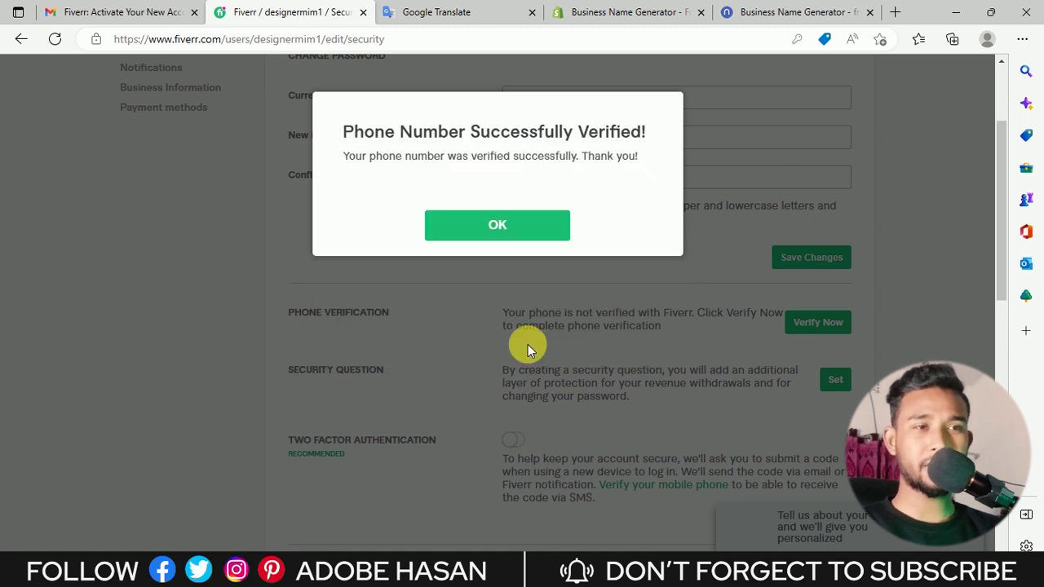
pyautogui.click(528, 237)
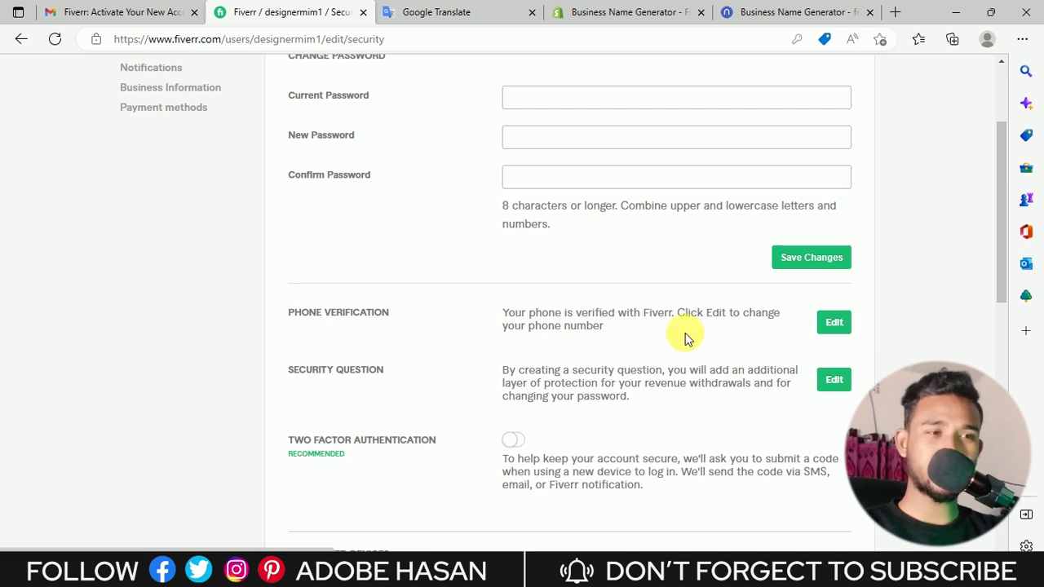
# - Open the security question for editing, then cancel without changing it
pyautogui.scroll(-1, 710, 332)
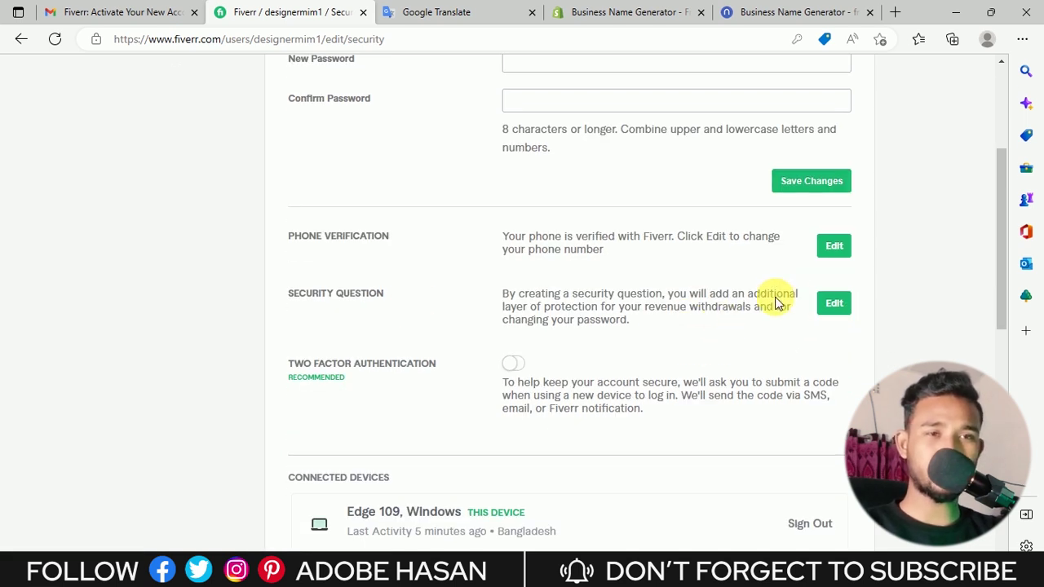
pyautogui.click(835, 304)
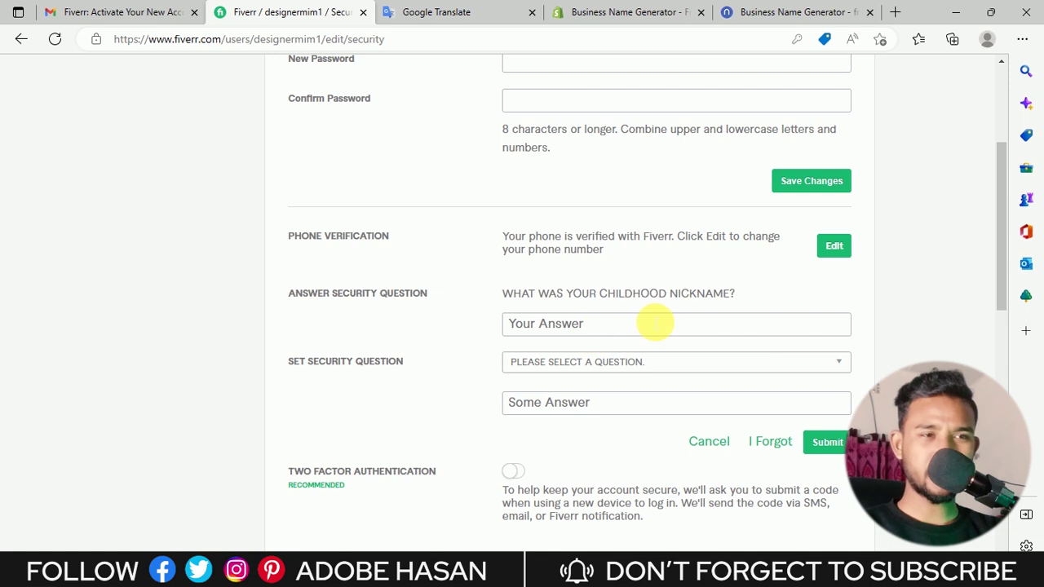
pyautogui.click(654, 325)
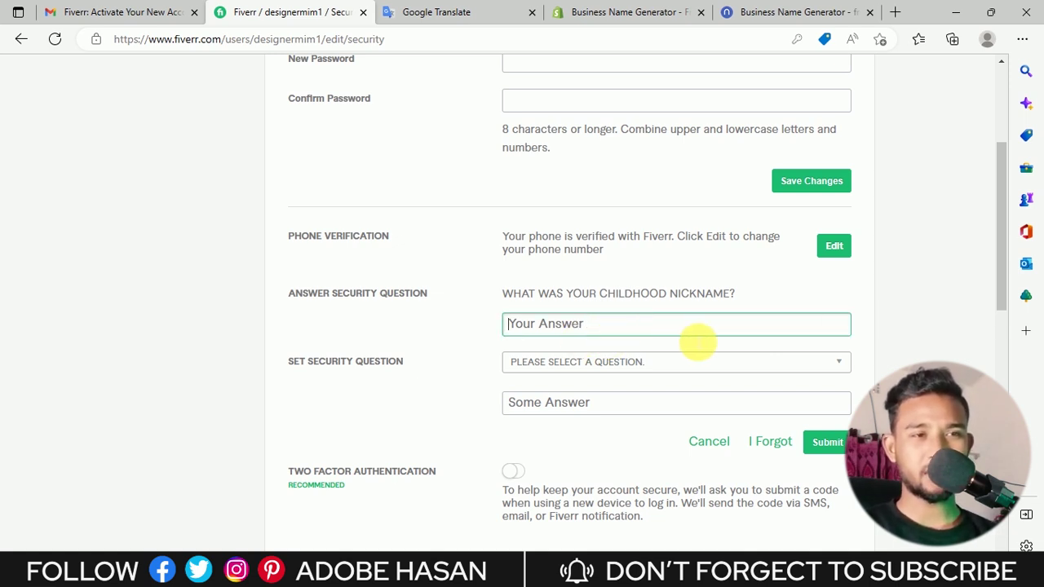
pyautogui.click(625, 362)
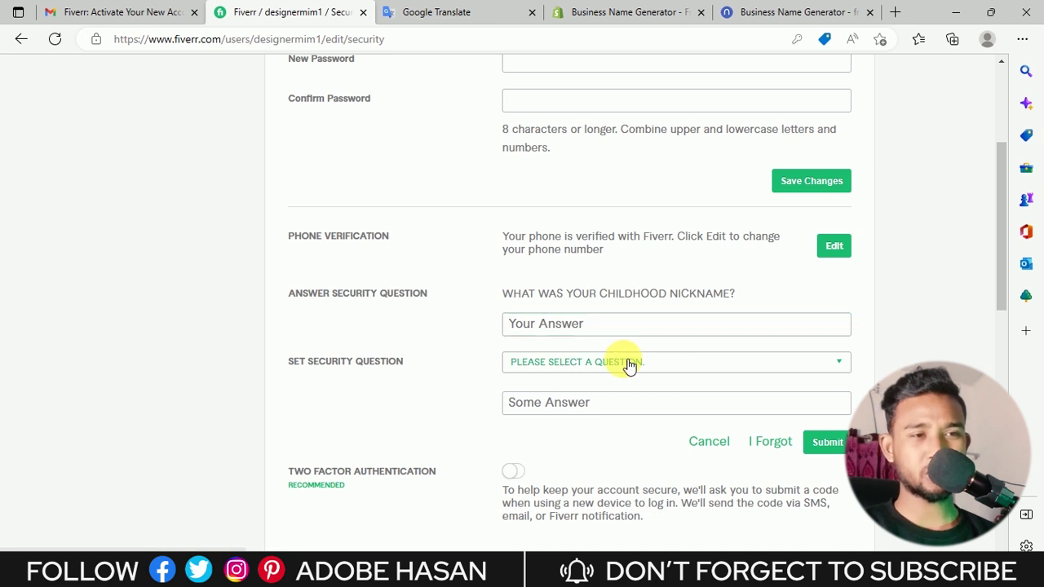
pyautogui.click(951, 350)
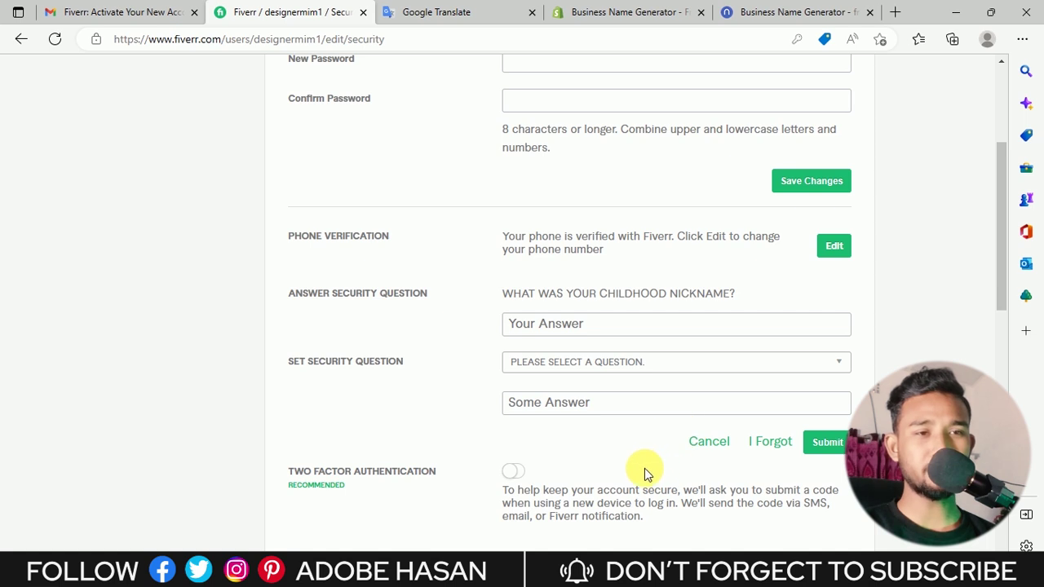
pyautogui.click(708, 458)
# - Turn on the Two Factor Authentication toggle
pyautogui.scroll(-1, 593, 369)
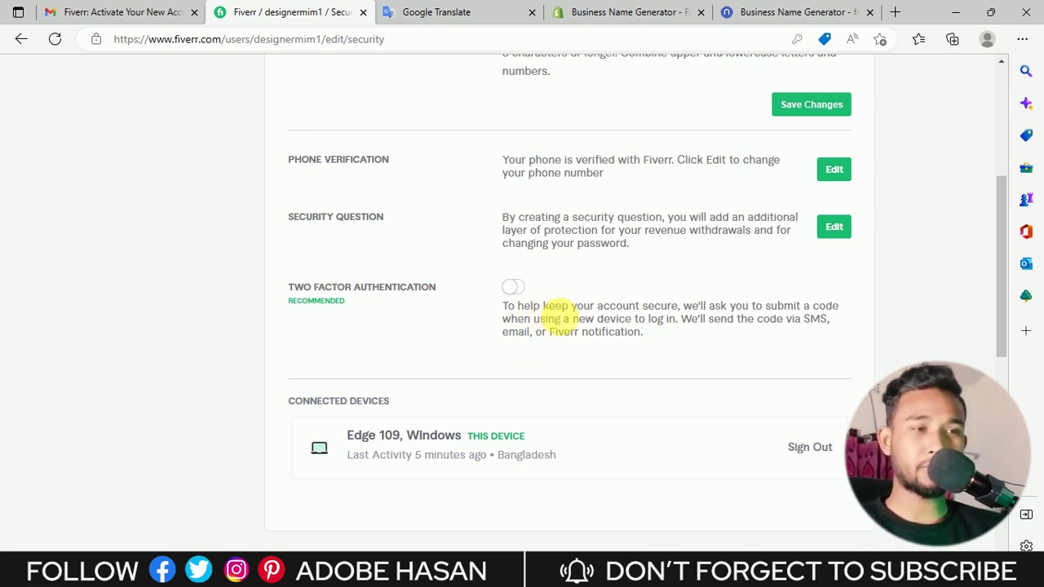
pyautogui.click(517, 288)
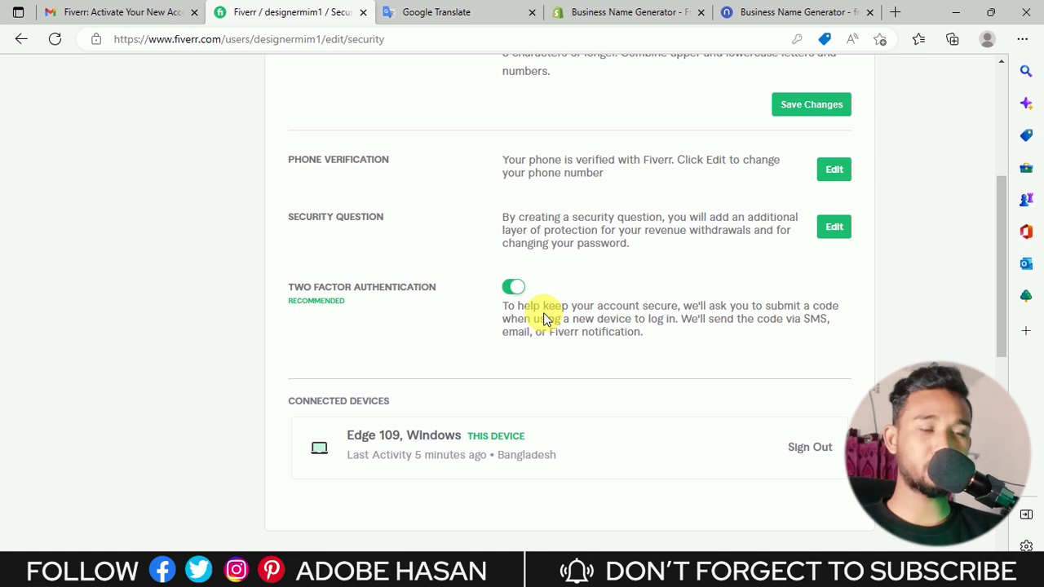
pyautogui.scroll(4, 544, 318)
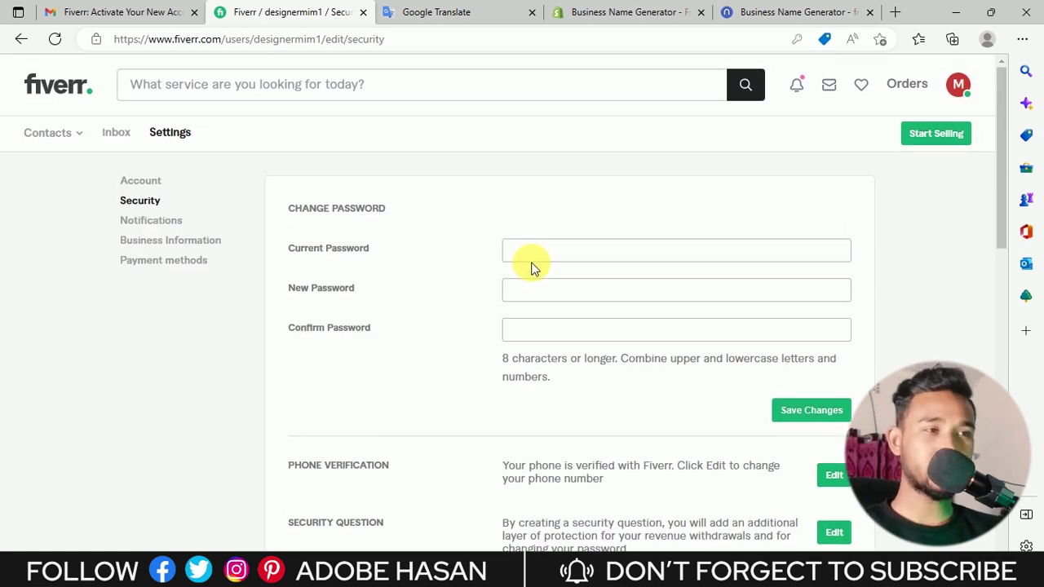
# - Save the Notifications settings unchanged, then go to Business Information
pyautogui.click(173, 229)
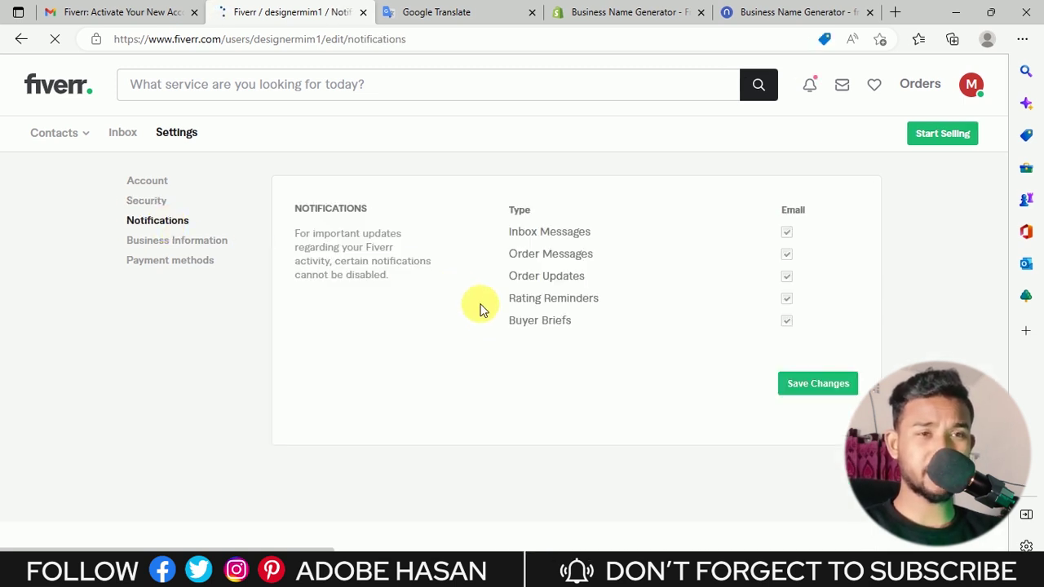
pyautogui.scroll(-2, 599, 306)
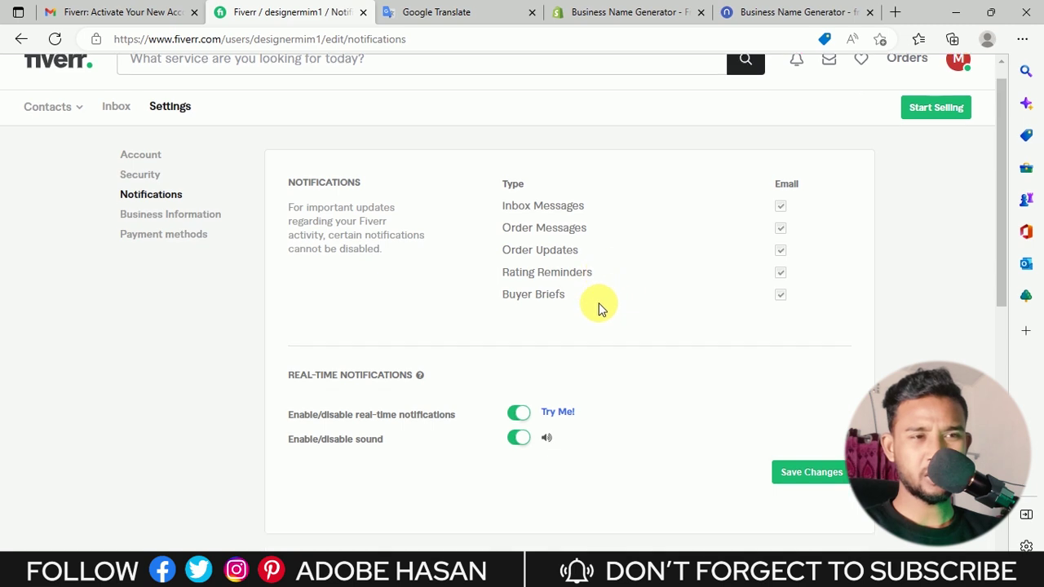
pyautogui.scroll(2, 571, 277)
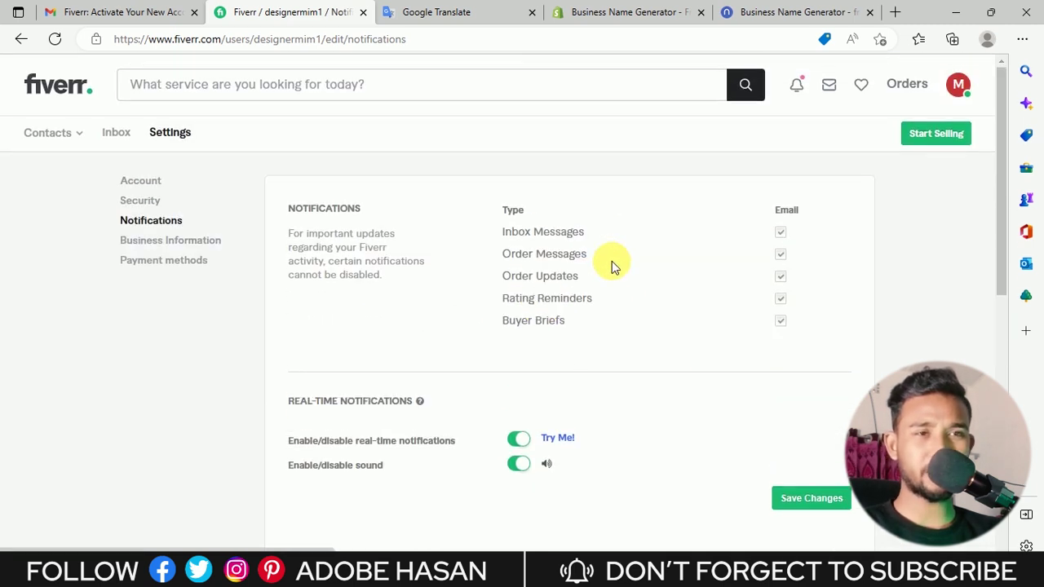
pyautogui.click(806, 498)
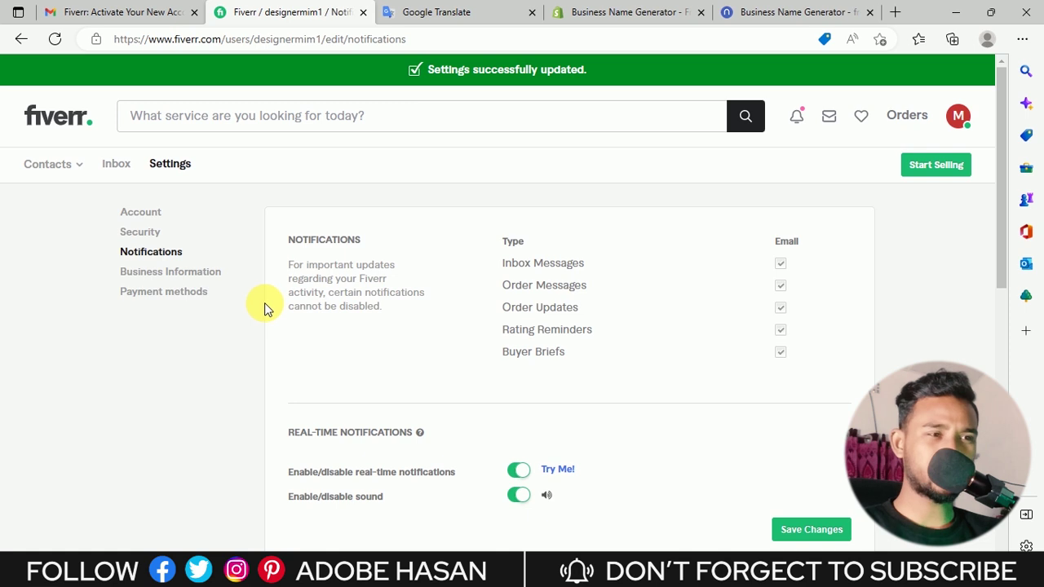
pyautogui.click(163, 274)
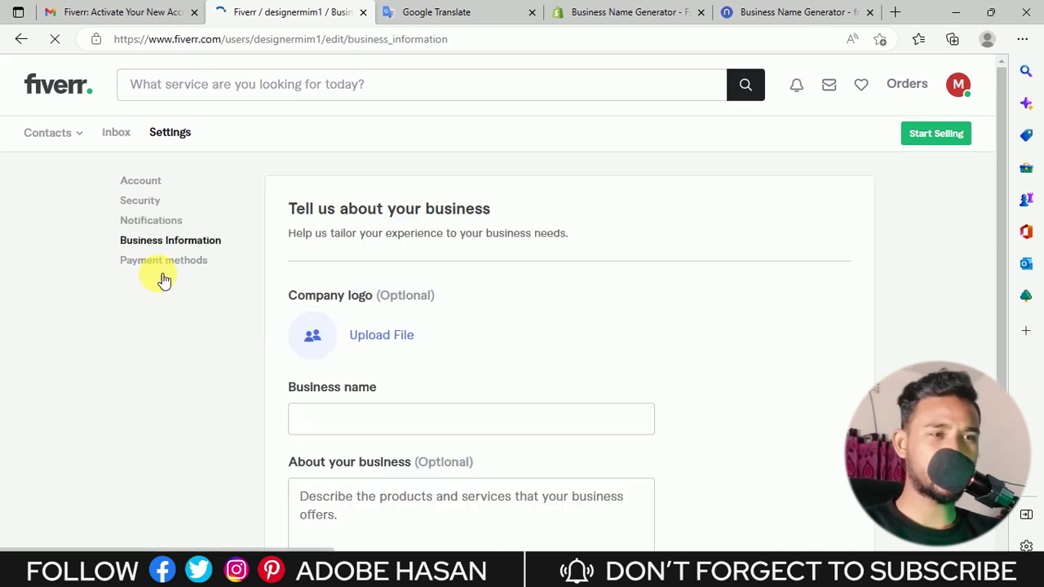
# - Look through the Business Information form and its organization type choices without selecting one
pyautogui.scroll(-3, 410, 322)
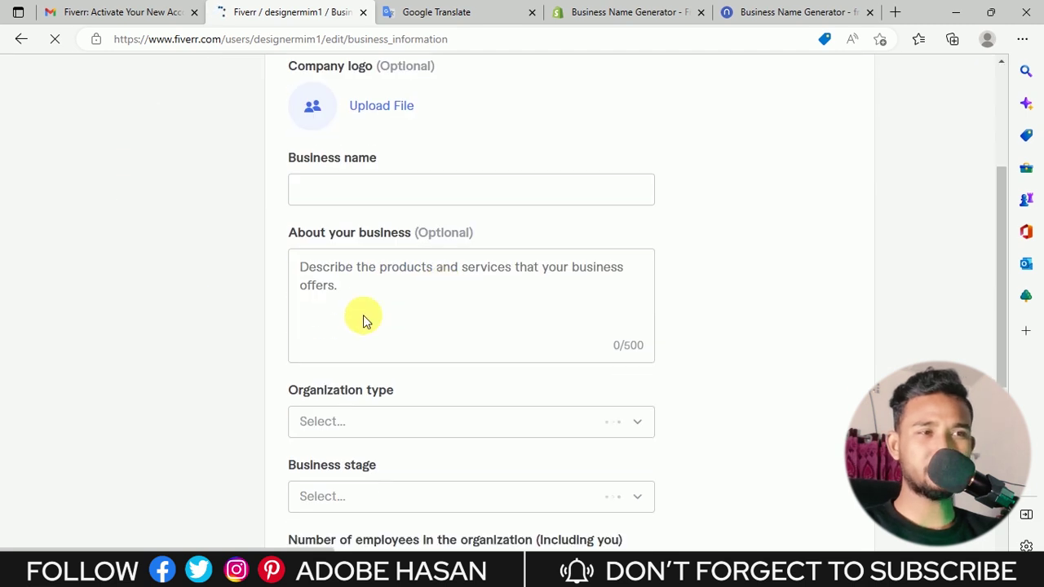
pyautogui.scroll(-5, 367, 322)
pyautogui.scroll(8, 384, 340)
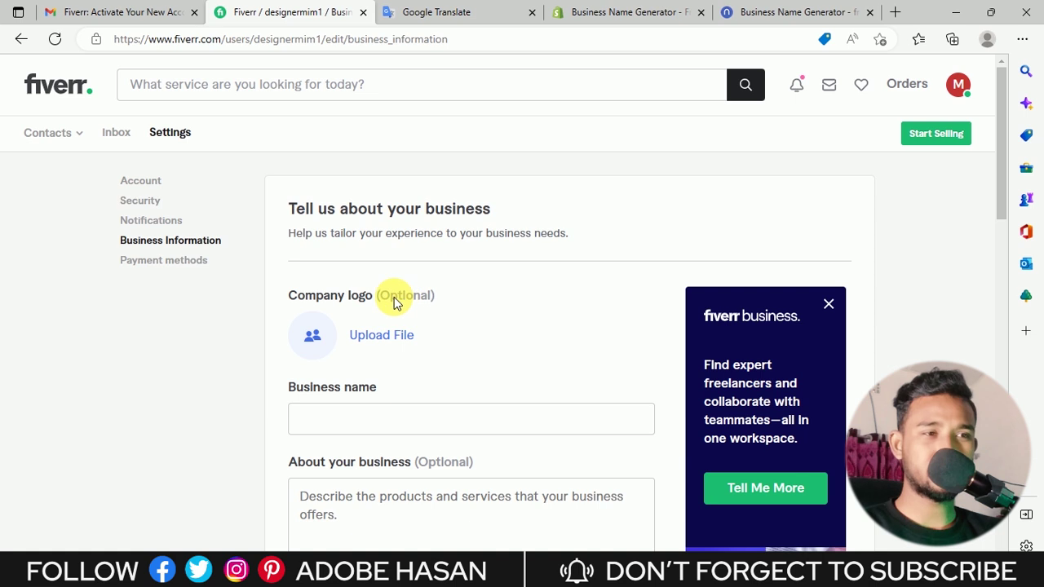
pyautogui.scroll(-5, 393, 299)
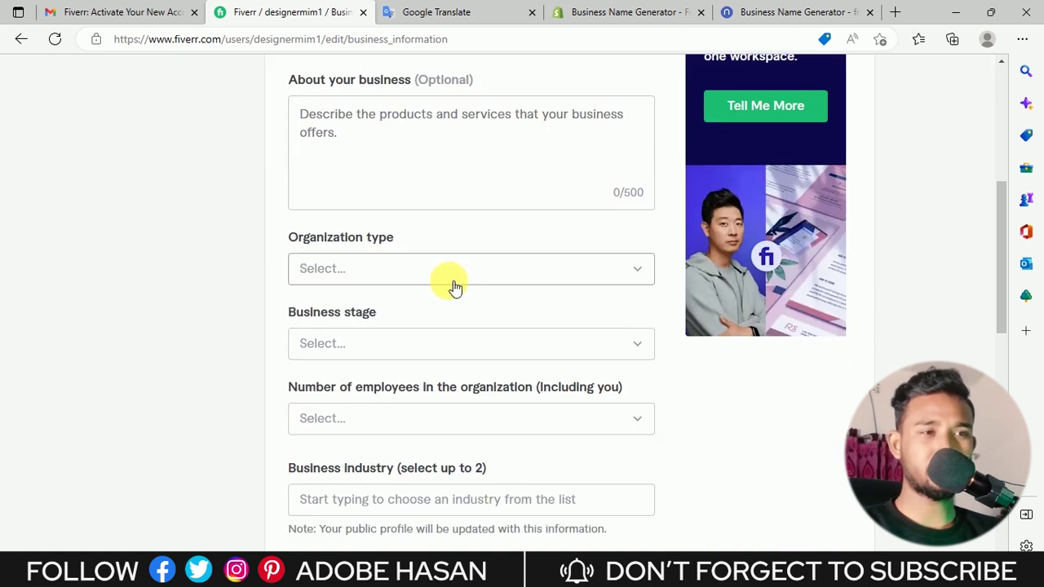
pyautogui.click(449, 278)
pyautogui.click(441, 281)
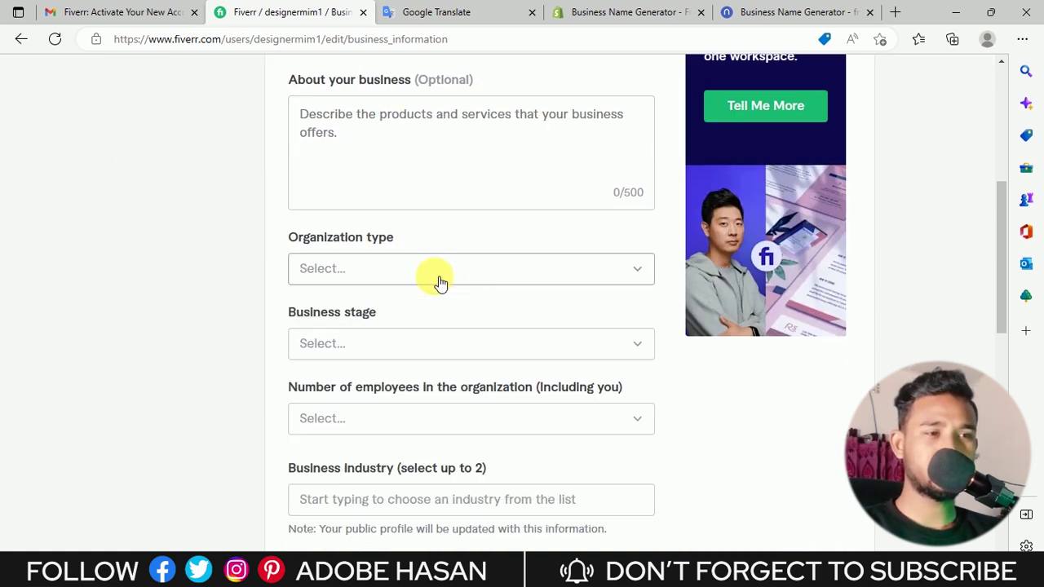
pyautogui.scroll(-5, 375, 351)
pyautogui.scroll(10, 257, 334)
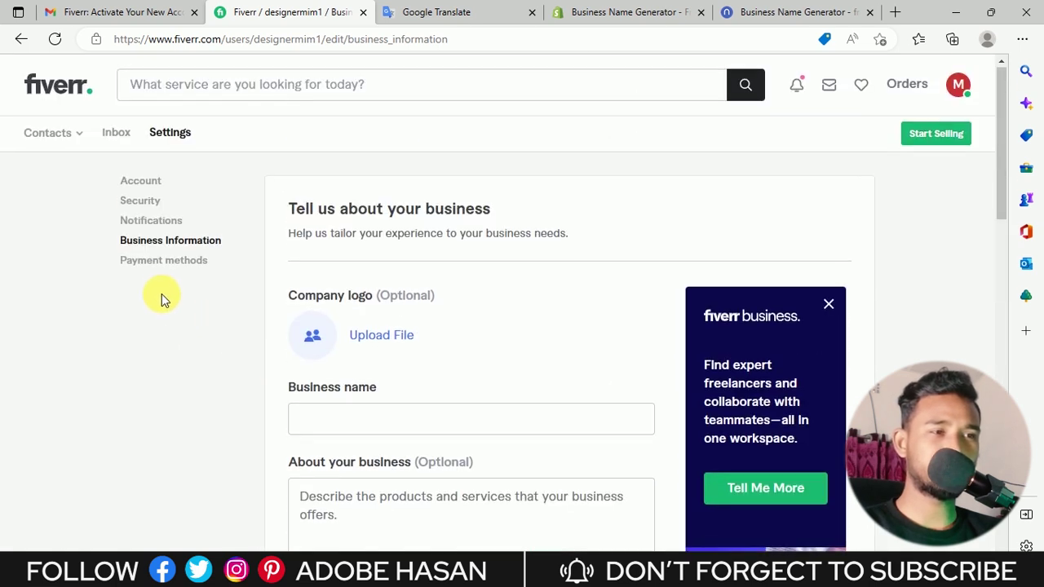
# - Check Payment methods, then return to the Account settings page
pyautogui.click(173, 263)
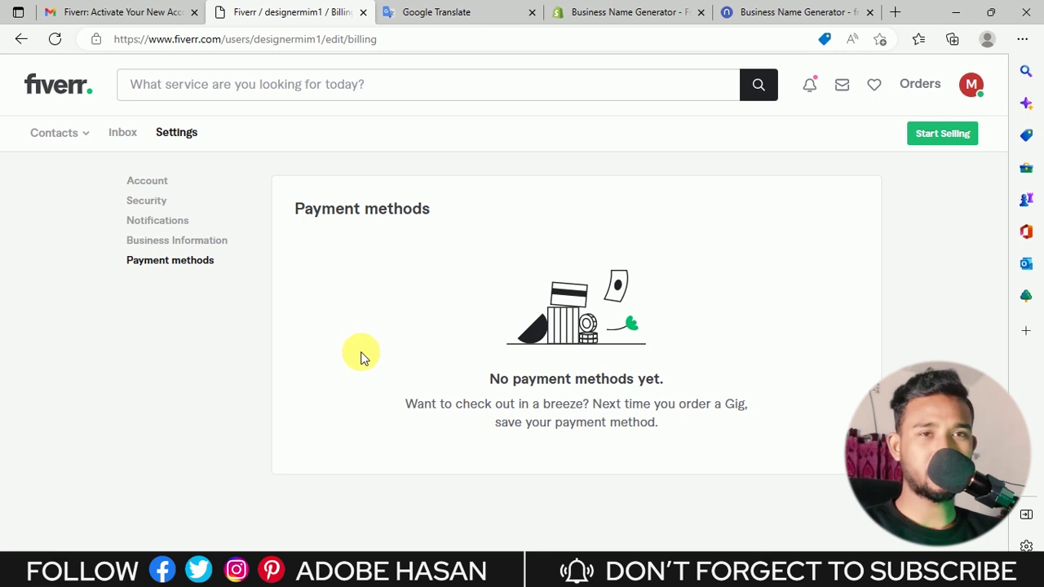
pyautogui.click(155, 186)
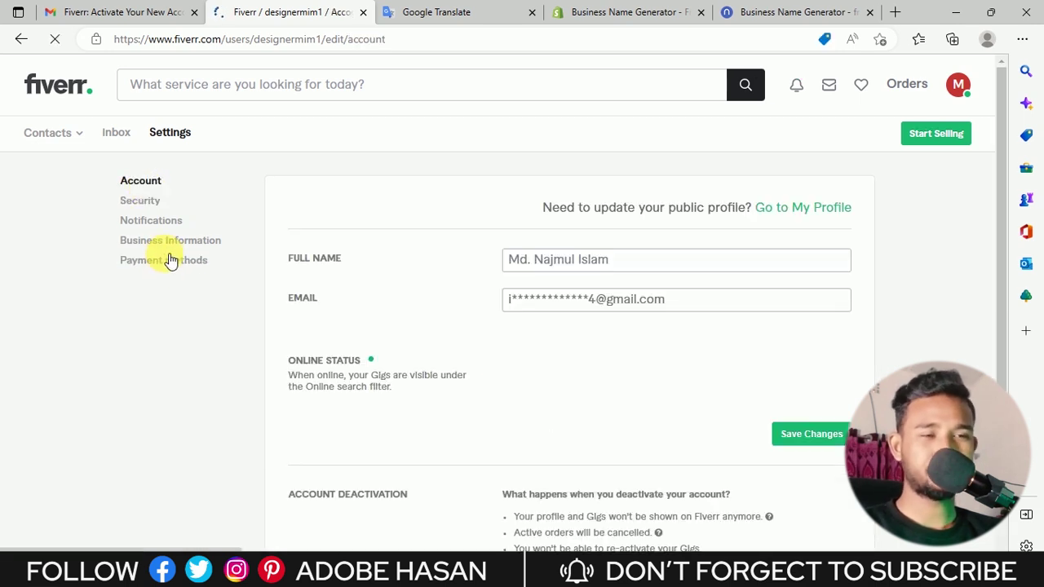
pyautogui.scroll(-3, 387, 275)
pyautogui.scroll(3, 449, 296)
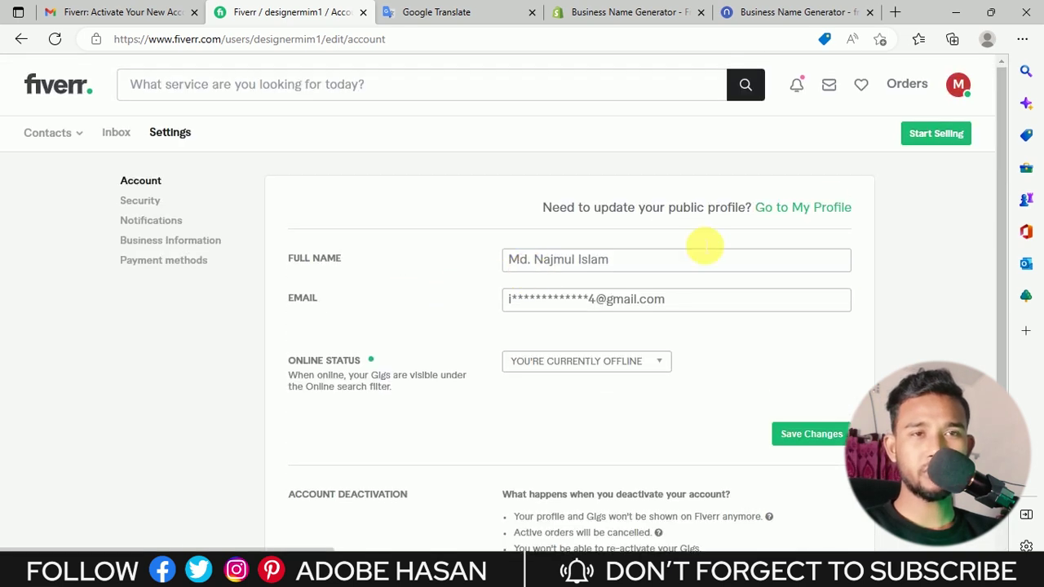
# - Choose Profile from the M avatar menu to view your seller profile
pyautogui.click(956, 87)
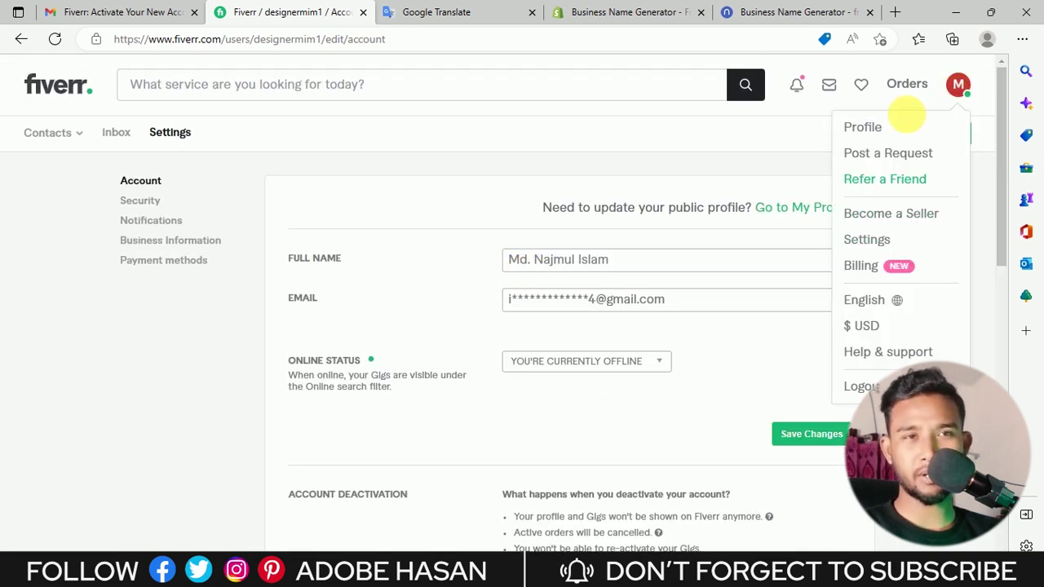
pyautogui.click(863, 131)
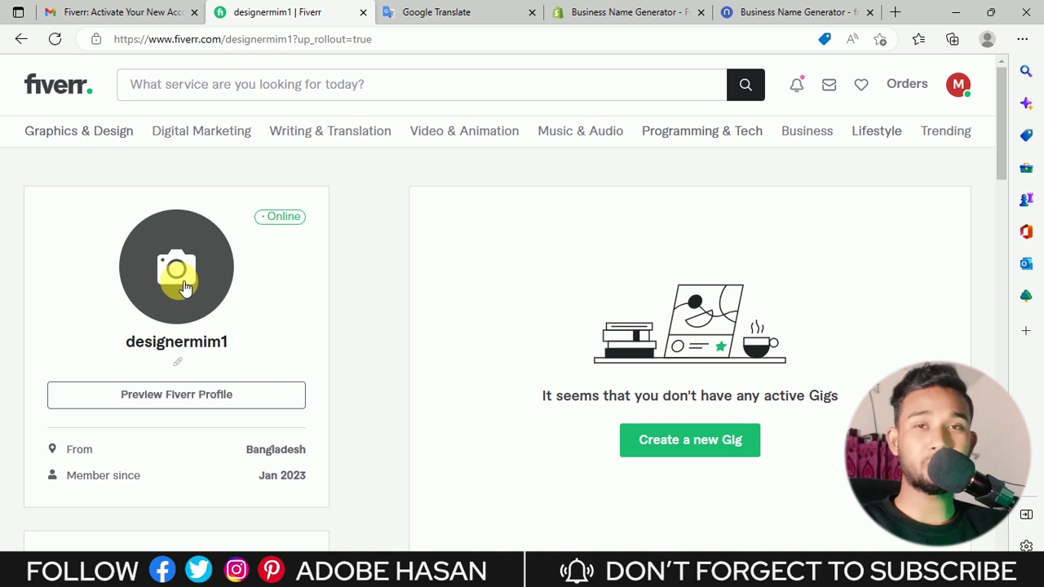
# - Upload images.jpg from Downloads as the profile photo, then scroll down toward the description
pyautogui.click(182, 277)
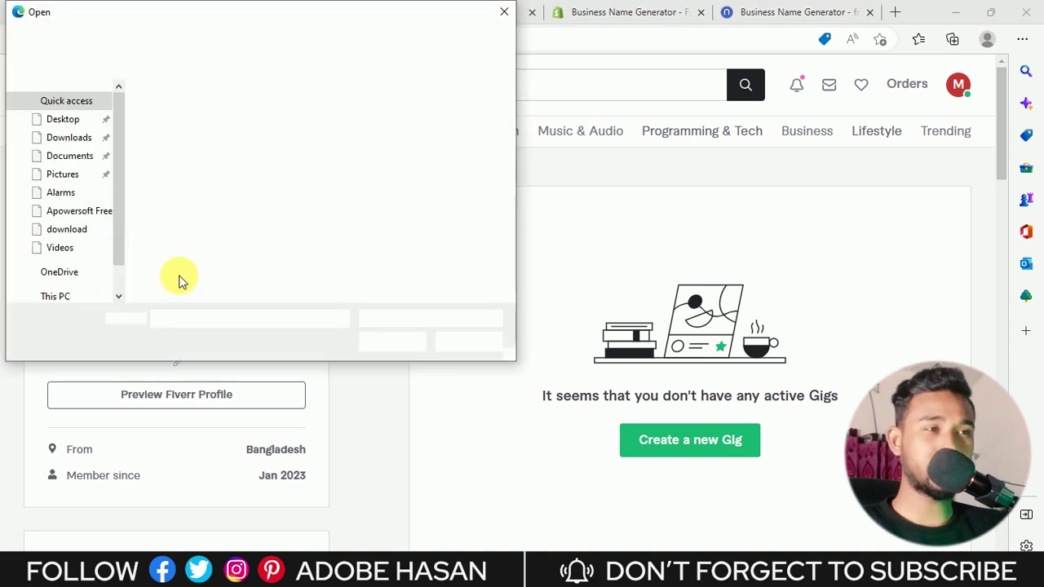
pyautogui.click(63, 137)
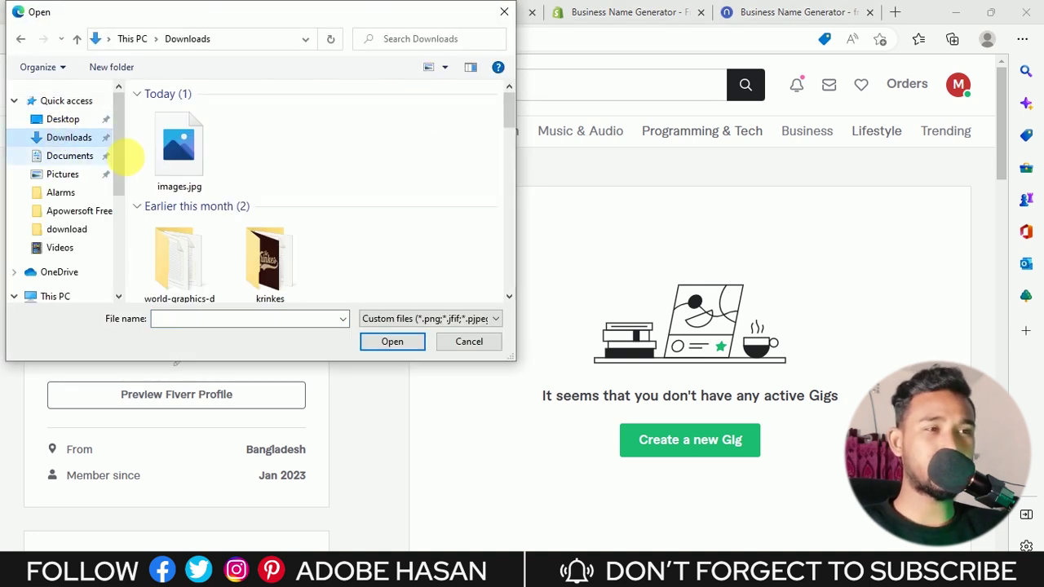
pyautogui.click(203, 143)
pyautogui.doubleClick(203, 143)
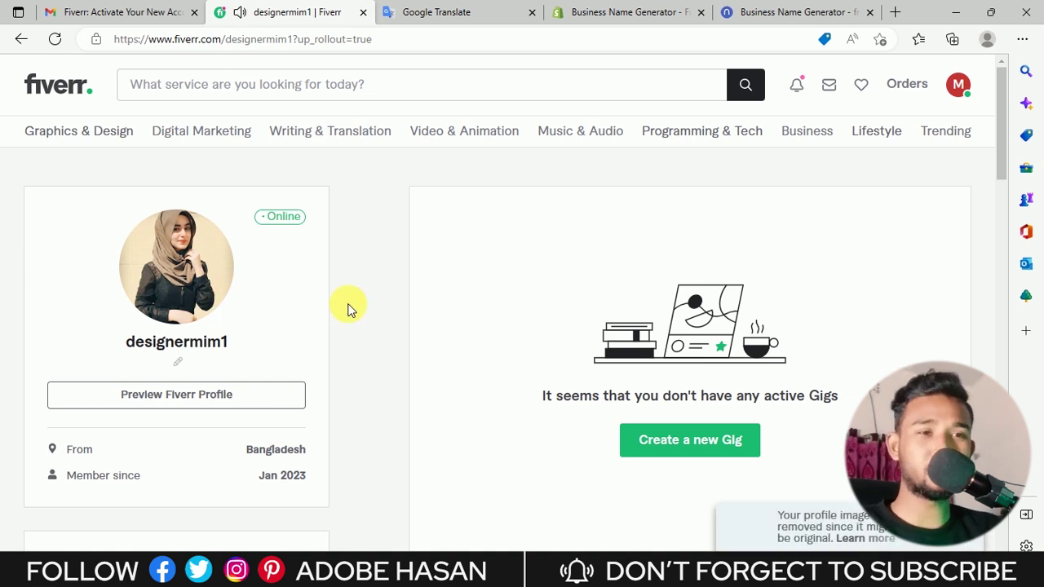
pyautogui.scroll(-3, 349, 287)
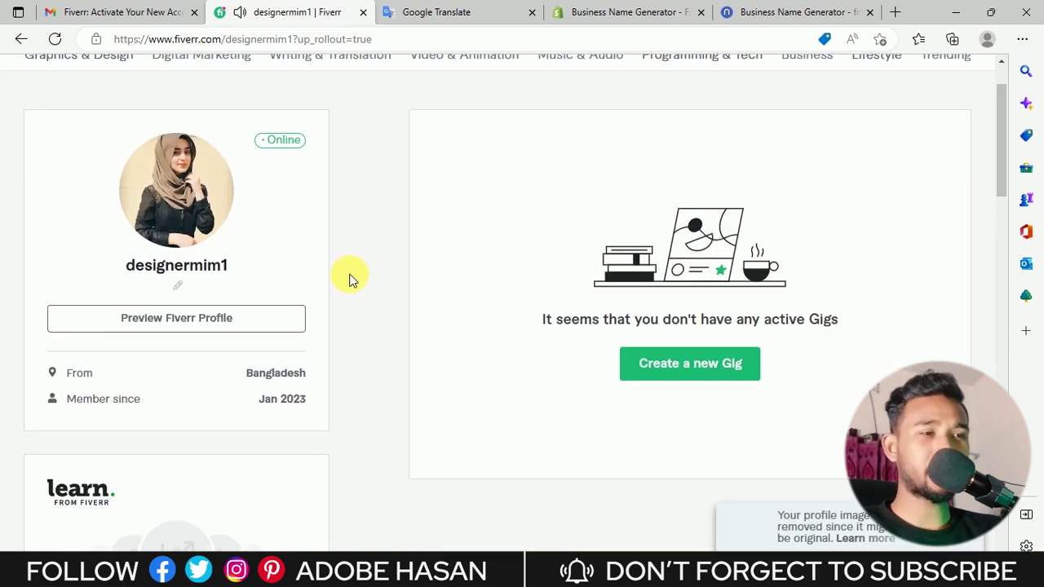
pyautogui.scroll(-2, 340, 271)
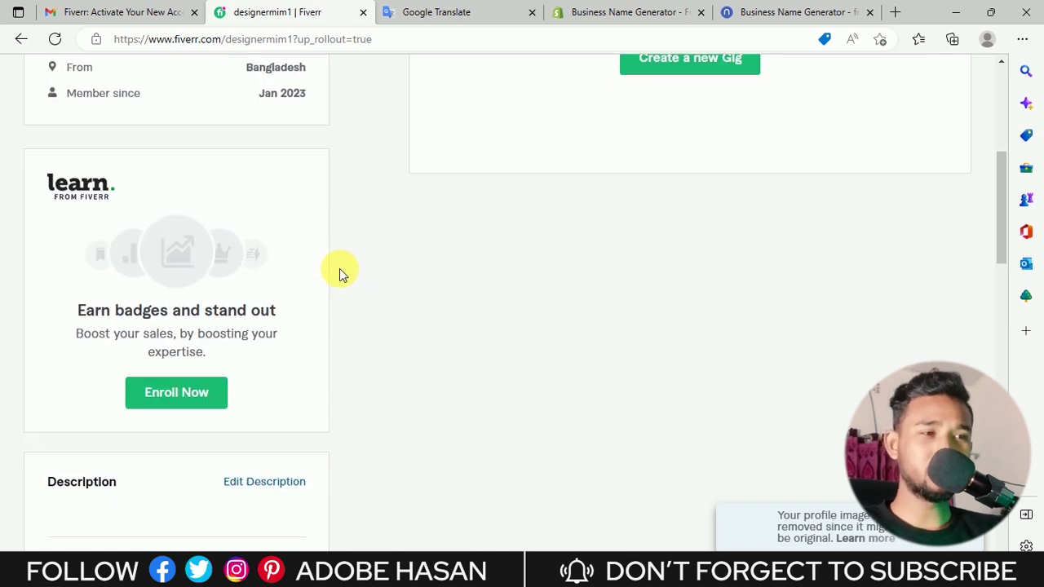
pyautogui.scroll(-1, 344, 261)
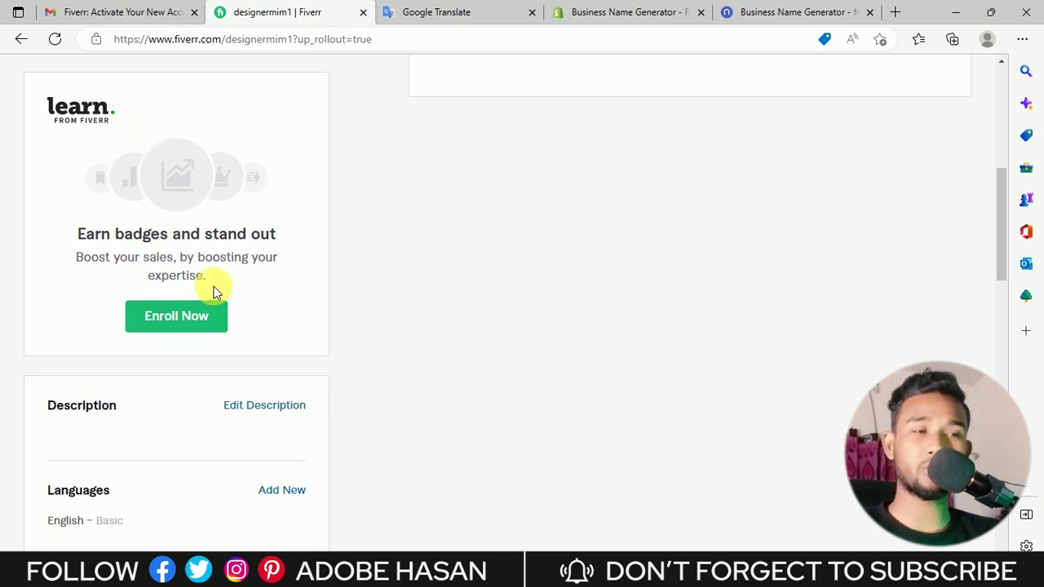
pyautogui.scroll(-2, 221, 279)
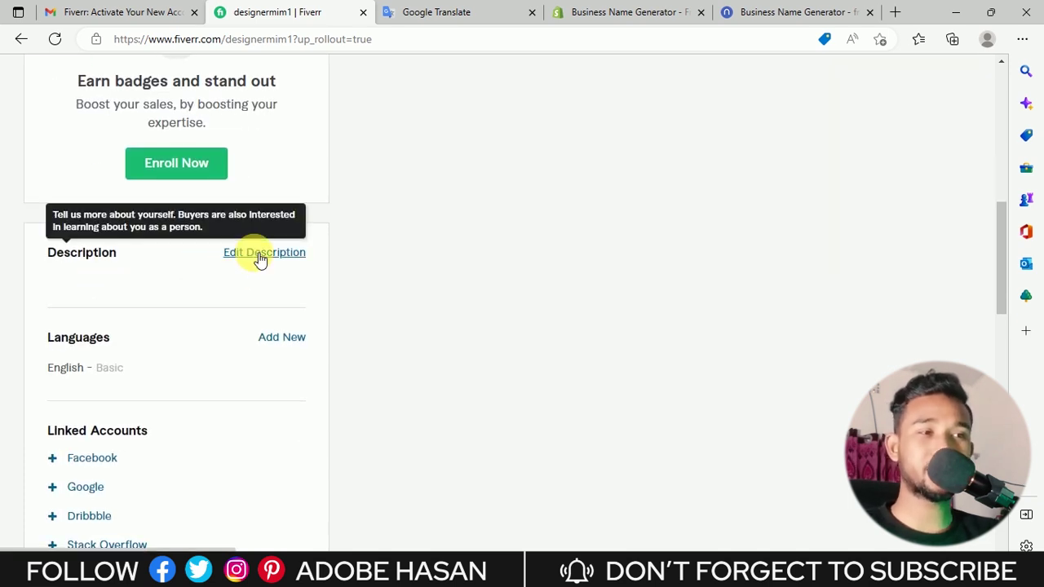
pyautogui.click(161, 310)
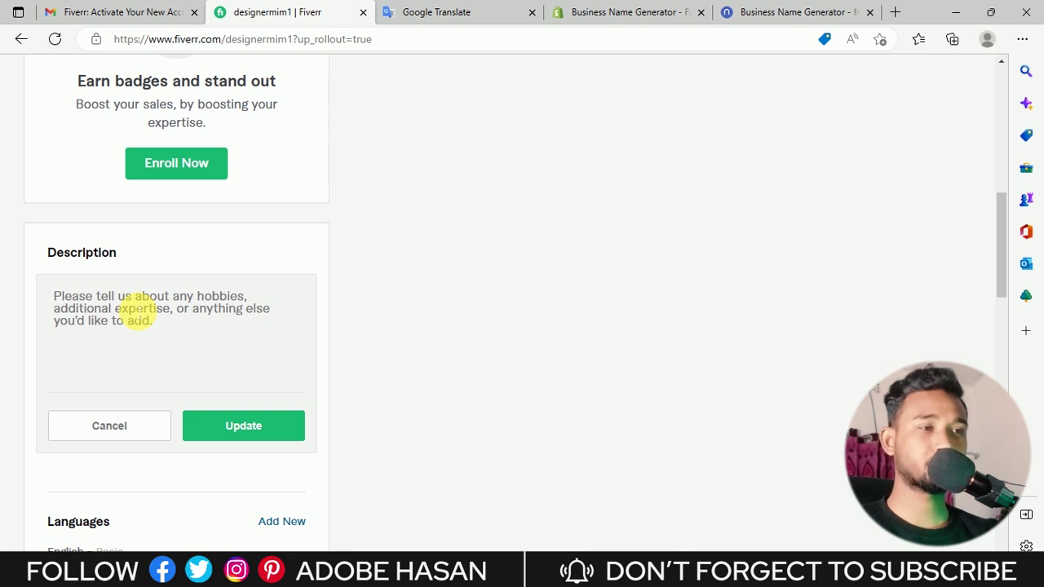
# - Enter a self-introduction as a graphic designer of T-shirts, logos and social media banners, and save it
pyautogui.write('hi ')
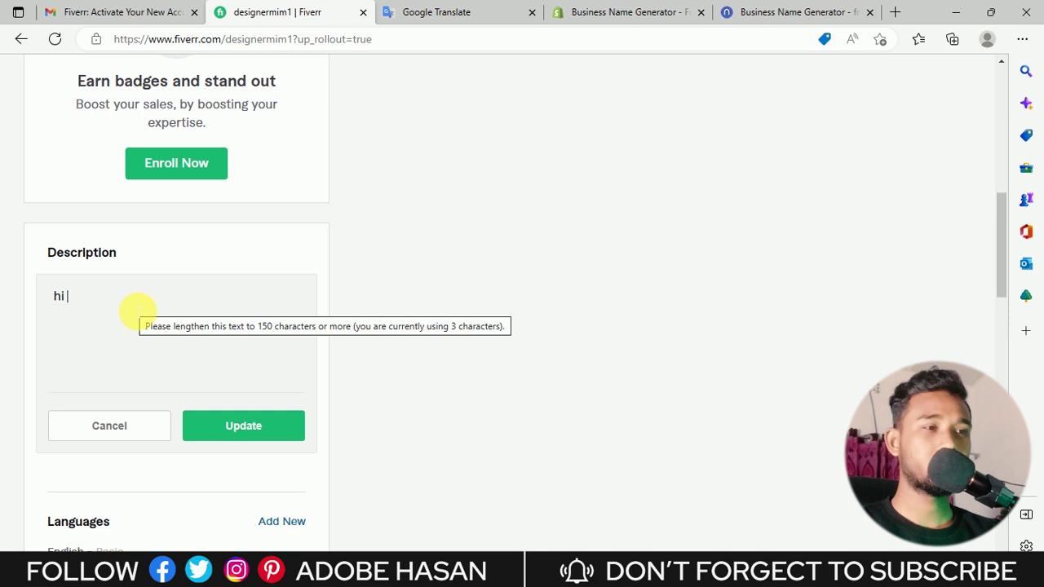
pyautogui.write('i')
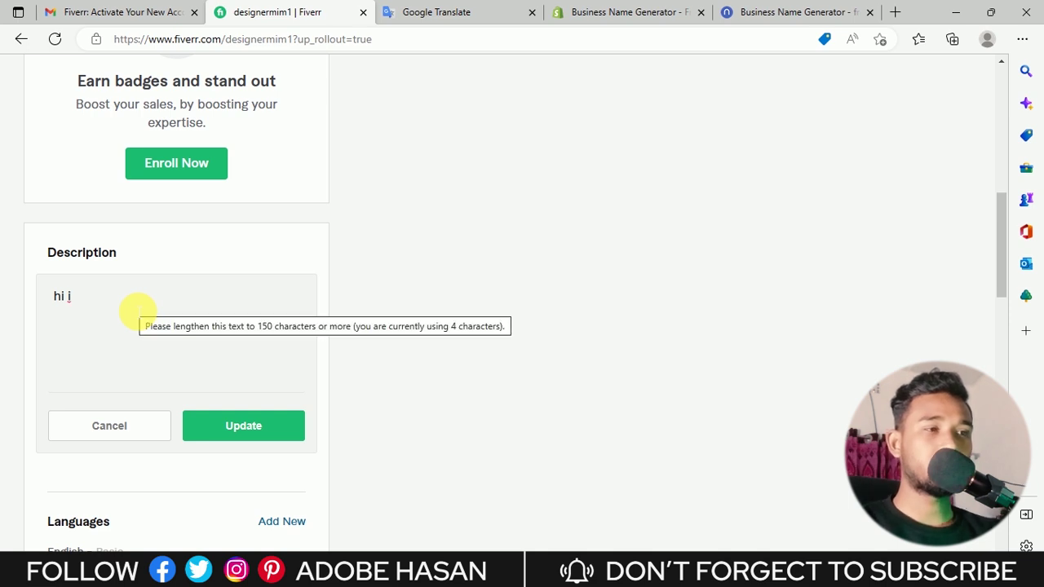
pyautogui.write(' am mim')
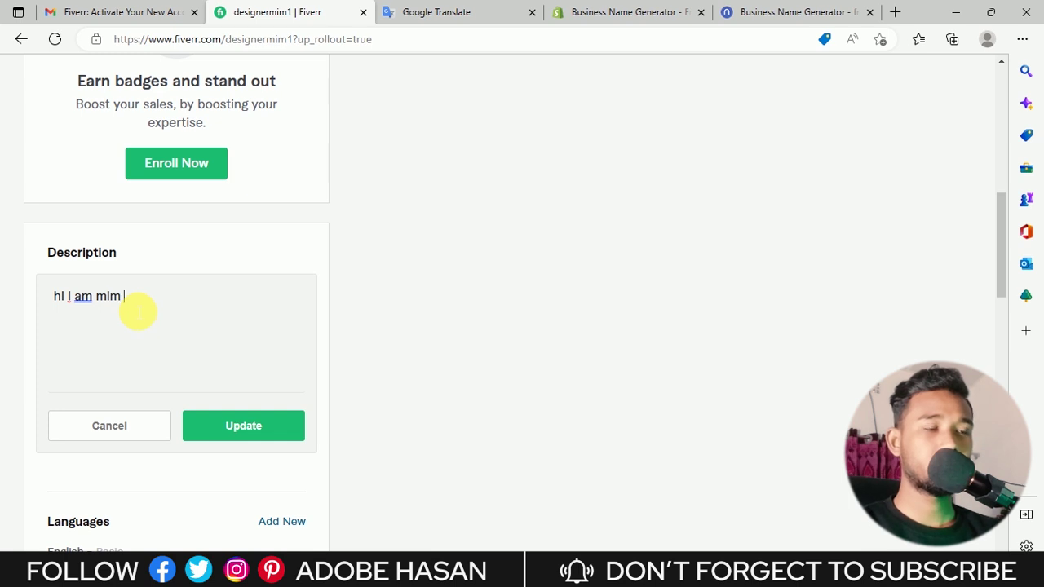
pyautogui.hotkey('ctrl', 'v')
pyautogui.scroll(3, 196, 363)
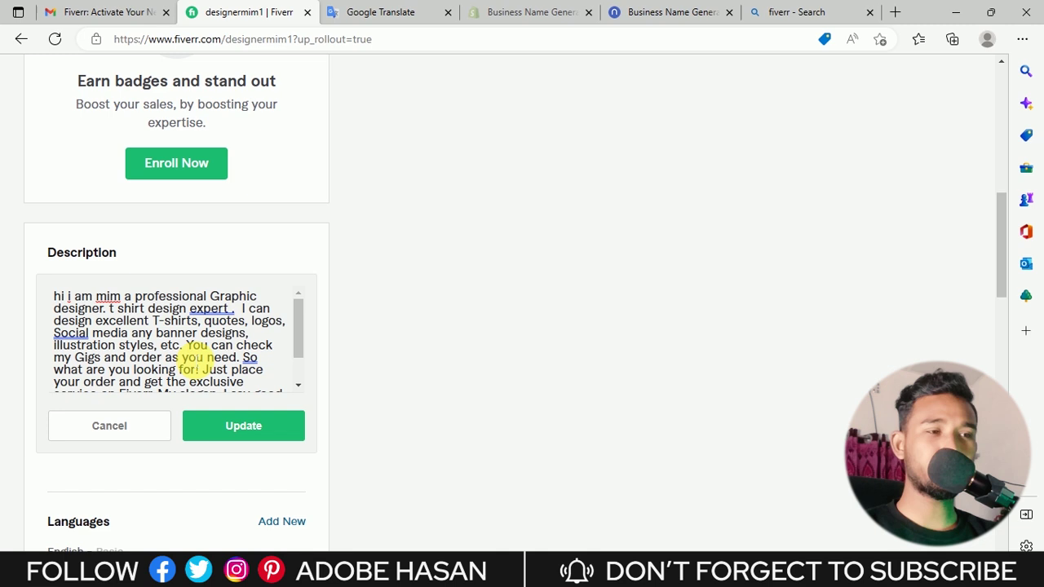
pyautogui.scroll(-1, 174, 372)
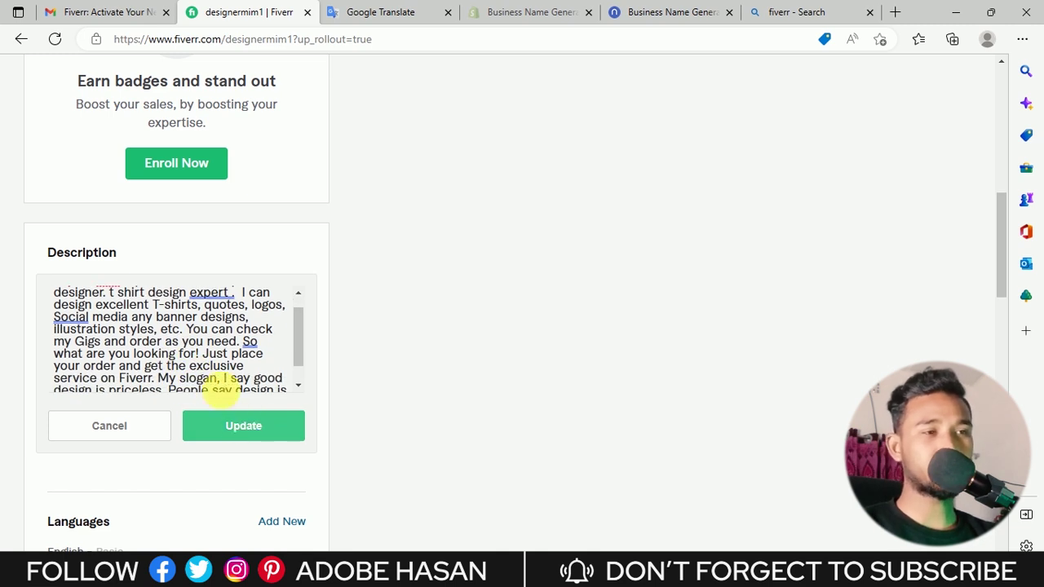
pyautogui.scroll(1, 170, 329)
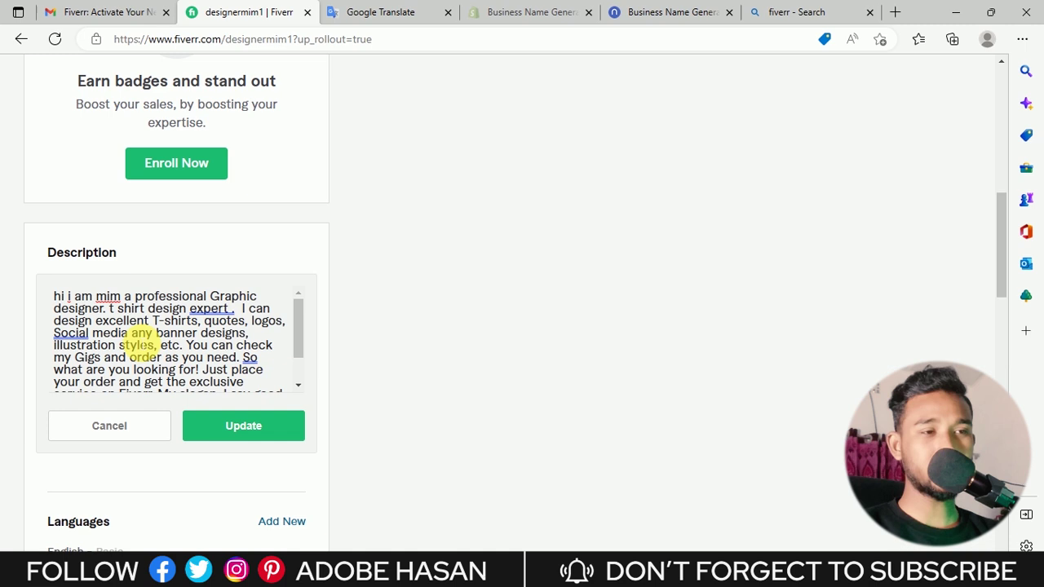
pyautogui.click(233, 427)
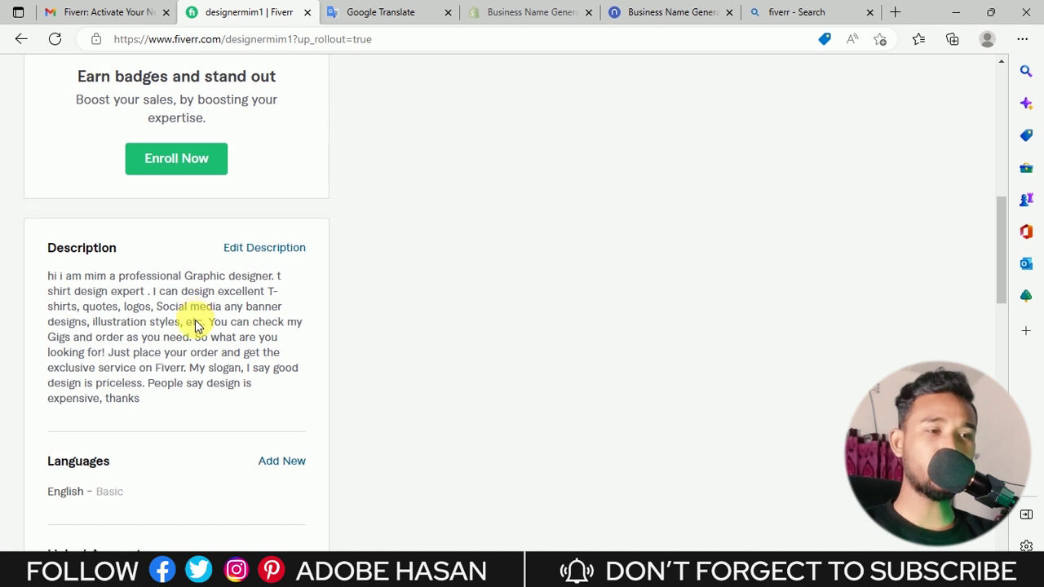
pyautogui.scroll(-1, 204, 318)
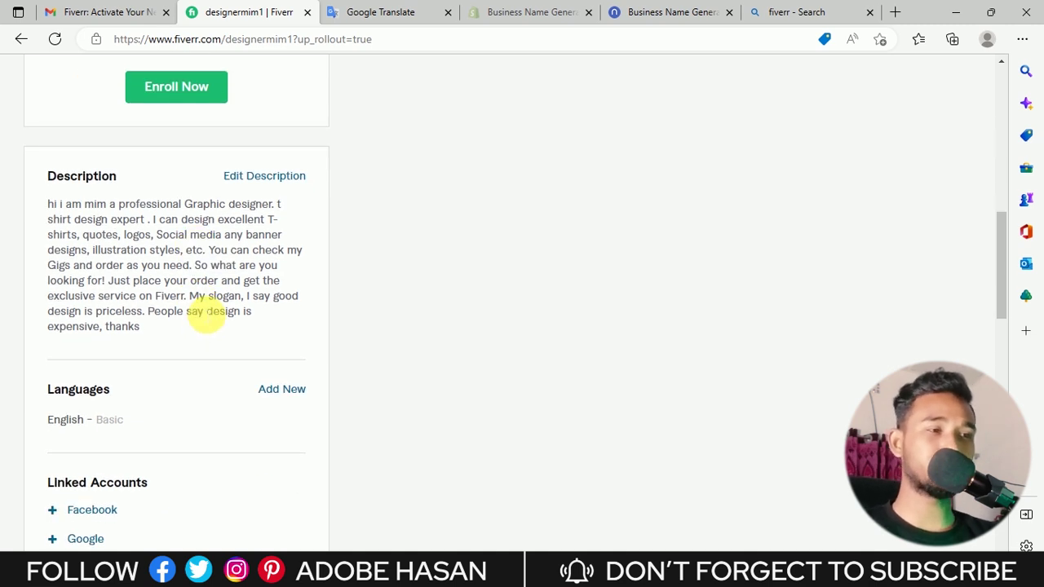
pyautogui.scroll(-1, 204, 314)
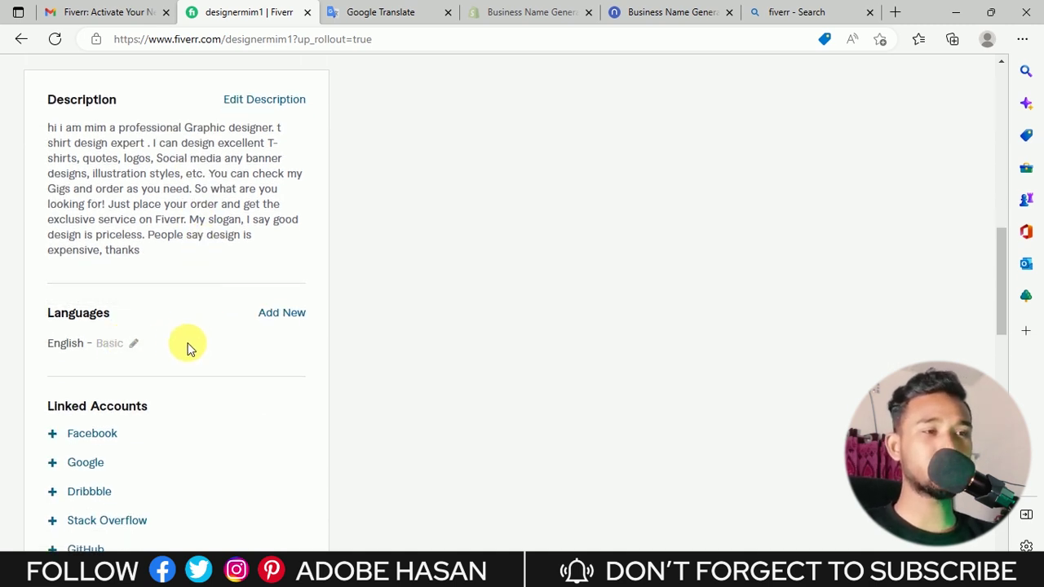